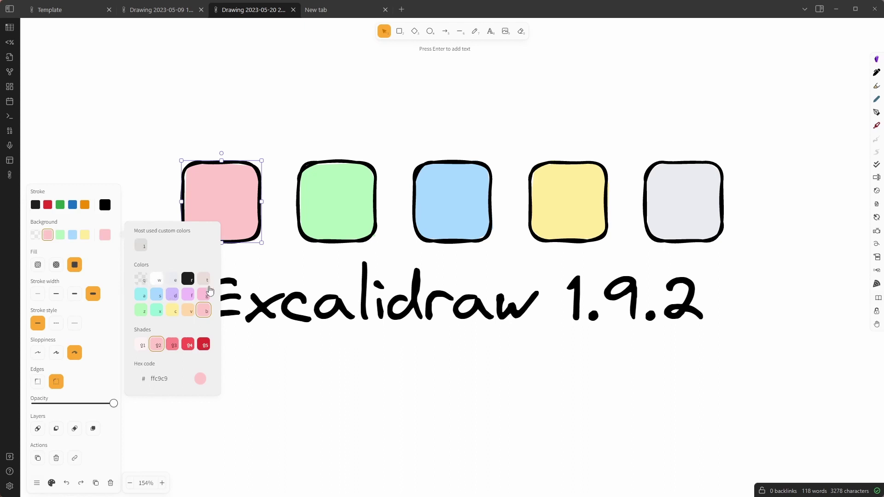
Try yellow on the first square's background, preview its two darkest shades, and return to the light shade ffec99
{"action": "left_click", "coordinate": [172, 312]}
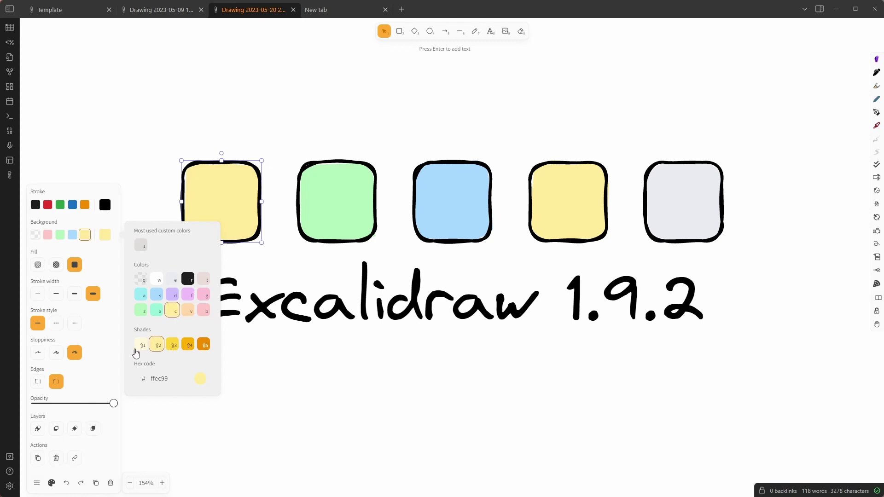
{"action": "left_click", "coordinate": [188, 345]}
{"action": "left_click", "coordinate": [204, 344]}
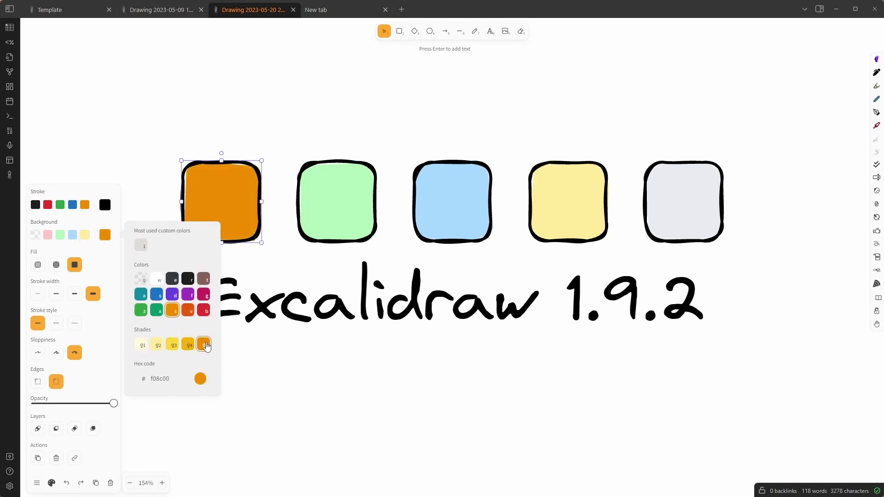
{"action": "left_click", "coordinate": [156, 347]}
{"action": "key", "text": "shift+4"}
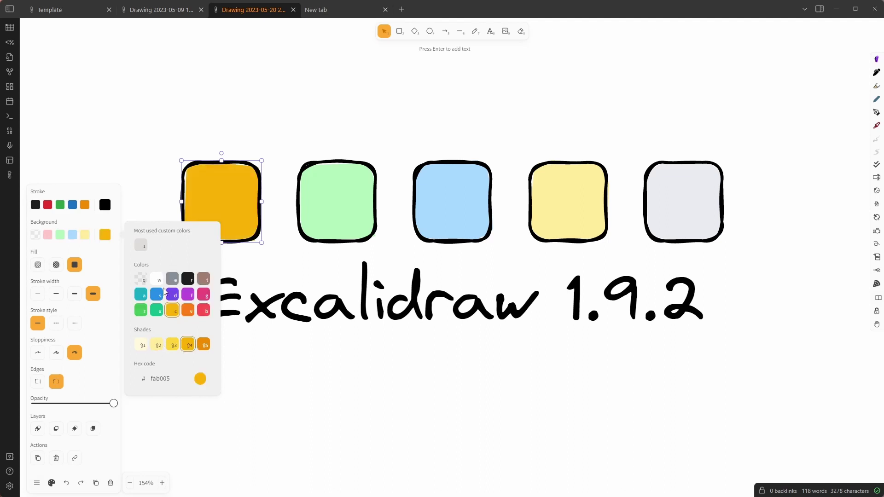
{"action": "left_click", "coordinate": [158, 346]}
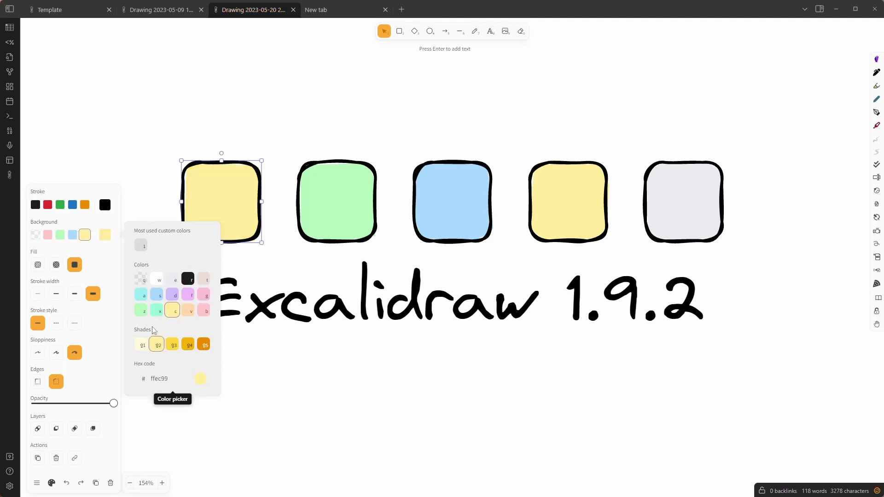
Sample the orange of the active selection tool with the eyedropper to set the first square's background to cc7700, and deselect the square
{"action": "left_click", "coordinate": [178, 382]}
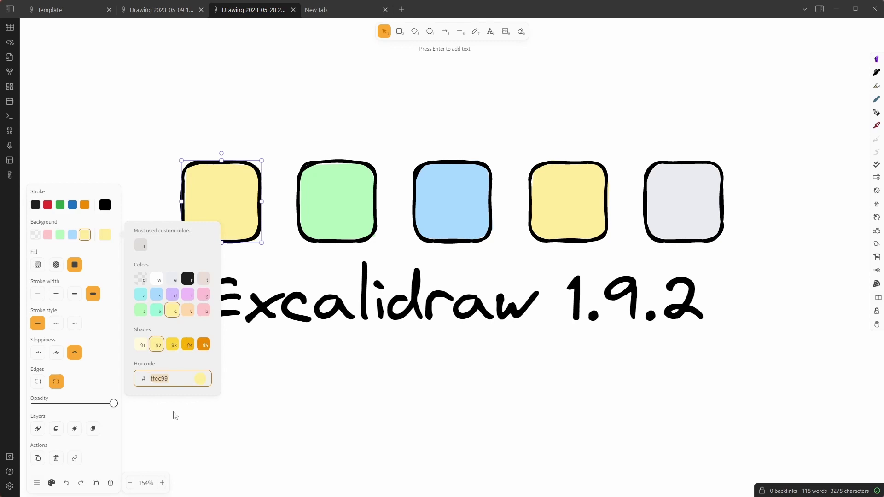
{"action": "left_click", "coordinate": [205, 381]}
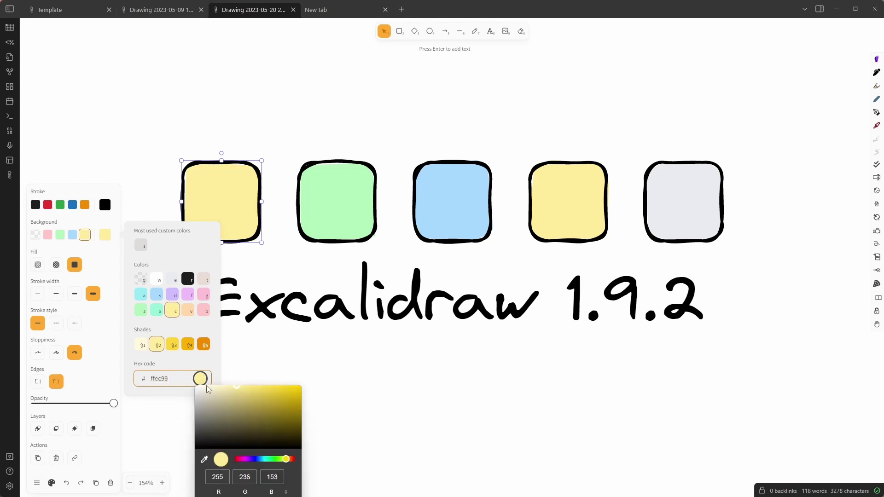
{"action": "left_click", "coordinate": [205, 459]}
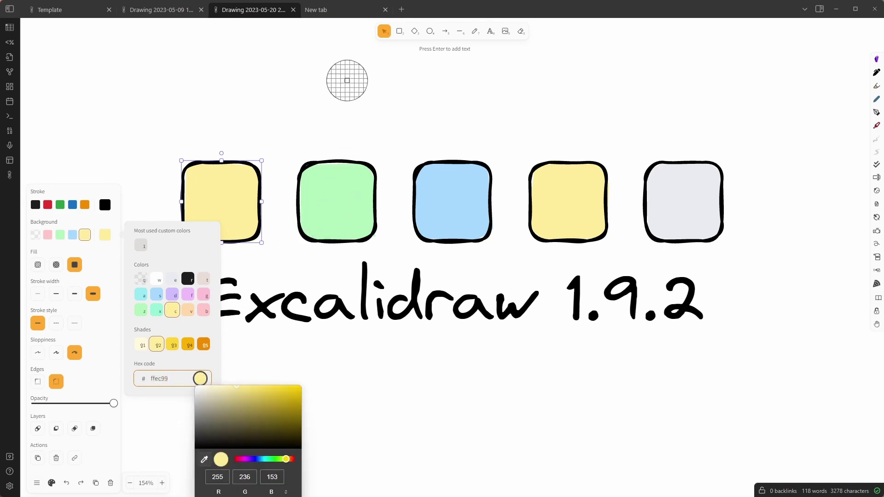
{"action": "left_click", "coordinate": [383, 31]}
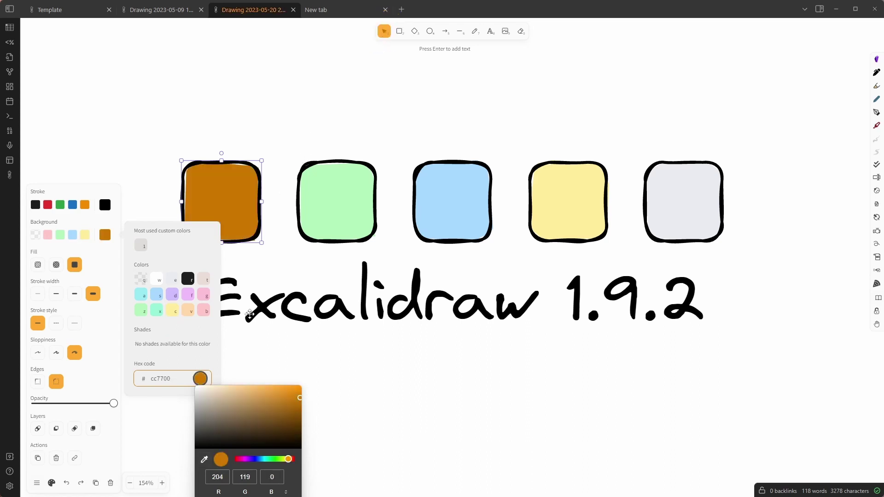
{"action": "left_click", "coordinate": [265, 336]}
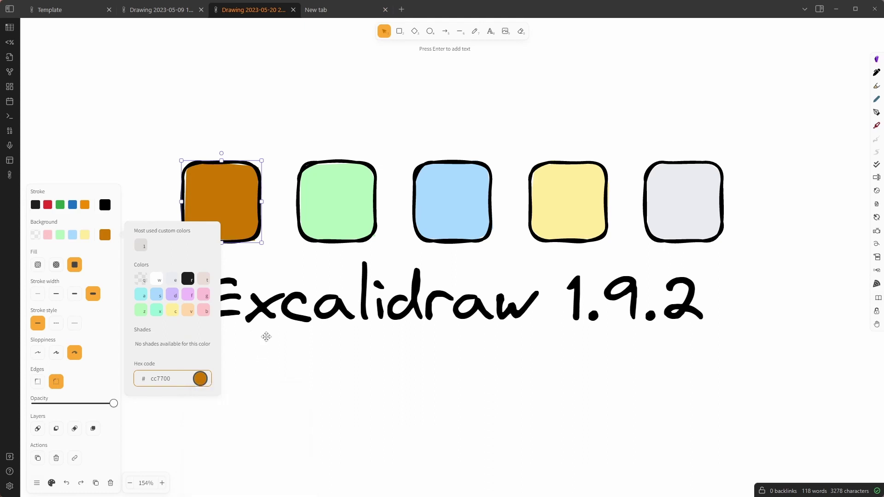
{"action": "left_click", "coordinate": [293, 427]}
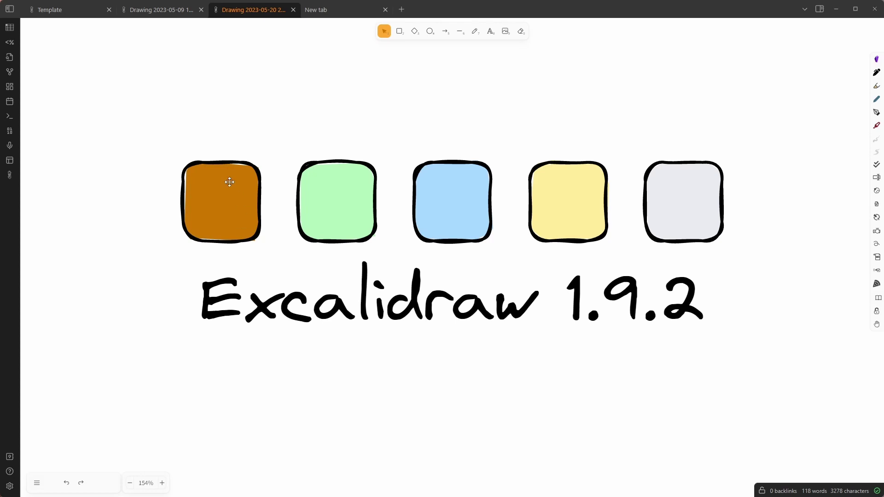
In the Drawing 2023-05-09 file, try the brown, dark grey and dark green canvas backgrounds, and restore the light cream one
{"action": "left_click", "coordinate": [164, 10]}
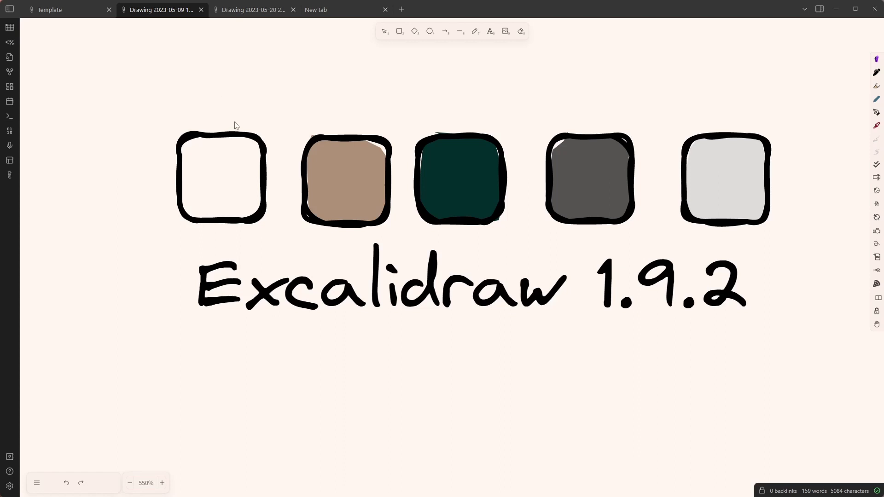
{"action": "left_click", "coordinate": [37, 482]}
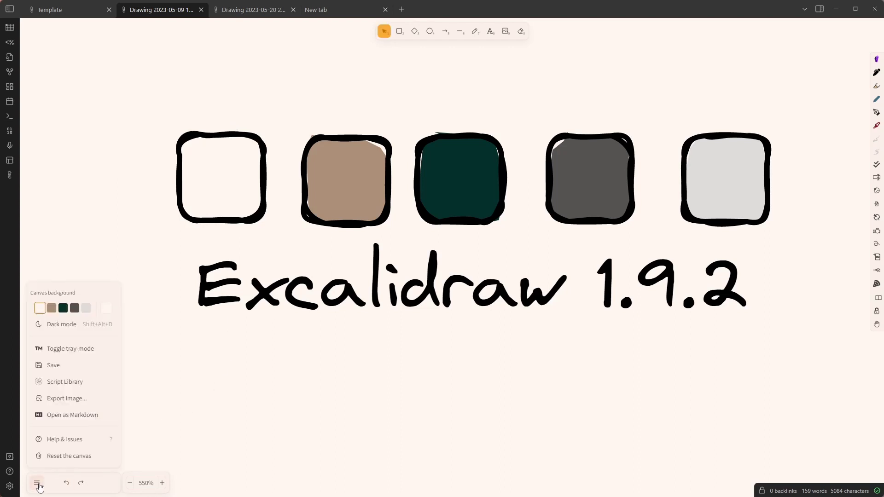
{"action": "left_click", "coordinate": [54, 313]}
{"action": "left_click", "coordinate": [75, 312]}
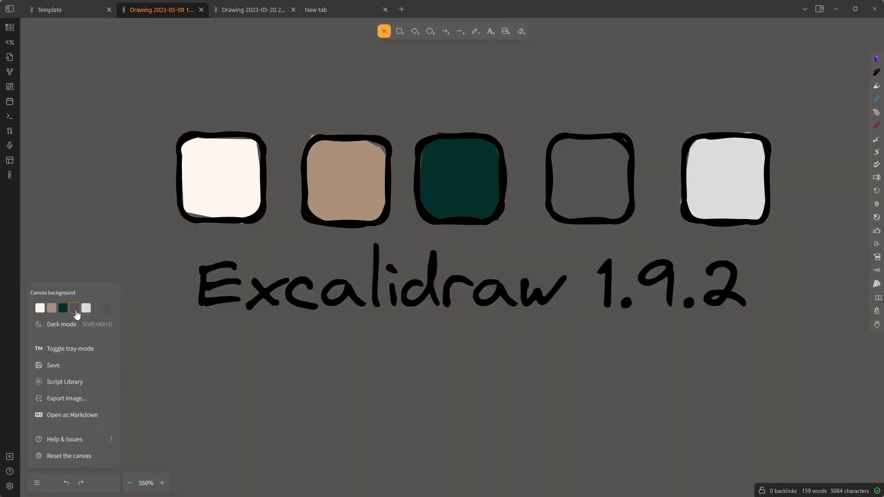
{"action": "left_click", "coordinate": [64, 311]}
{"action": "left_click", "coordinate": [38, 311]}
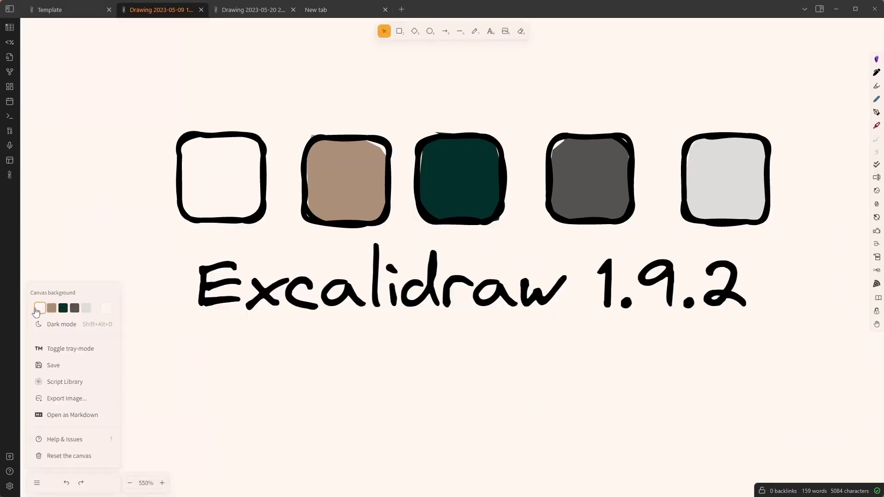
Try the teal stroke colour 38ABAB from the custom palette on the first square, and set its stroke back to black
{"action": "left_click", "coordinate": [222, 219]}
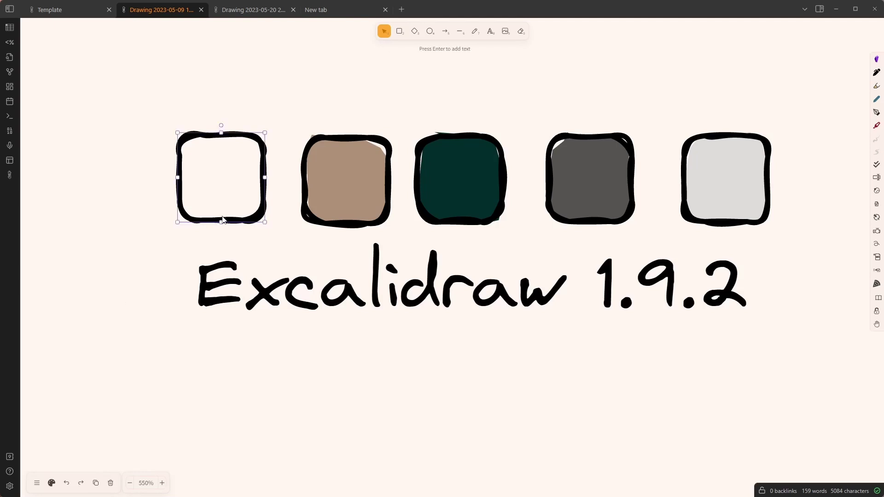
{"action": "left_click", "coordinate": [52, 483]}
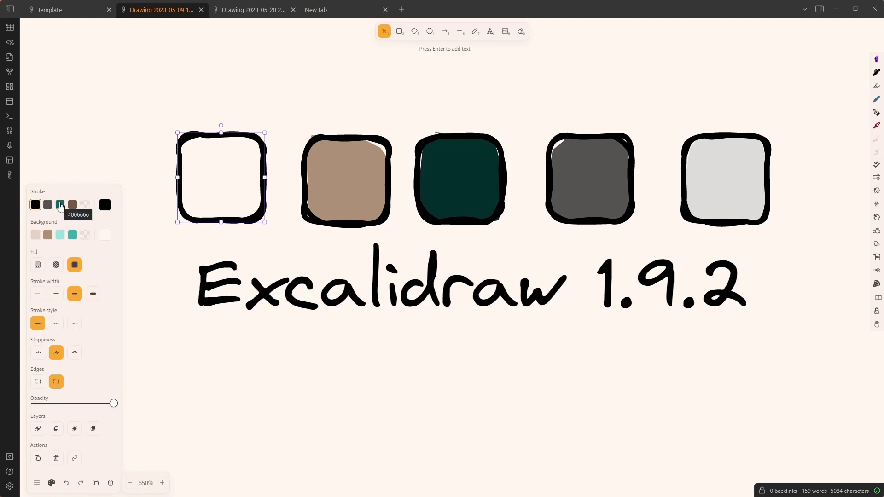
{"action": "left_click", "coordinate": [105, 205]}
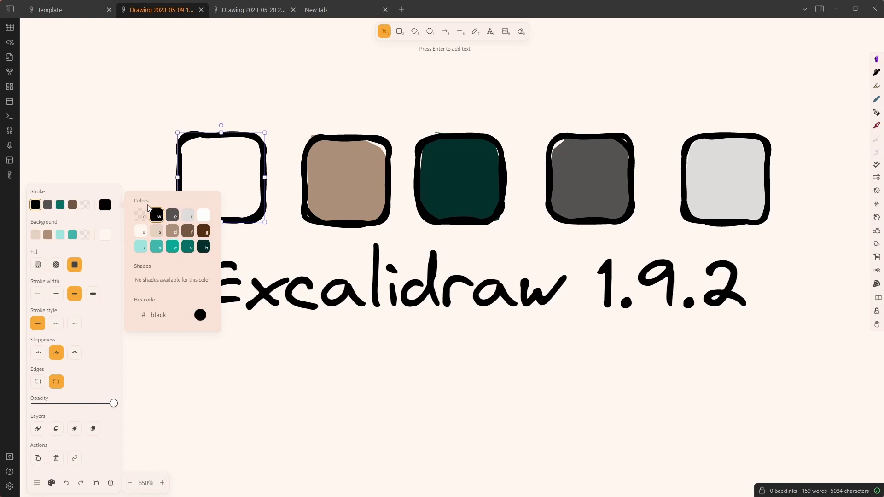
{"action": "left_click", "coordinate": [156, 248]}
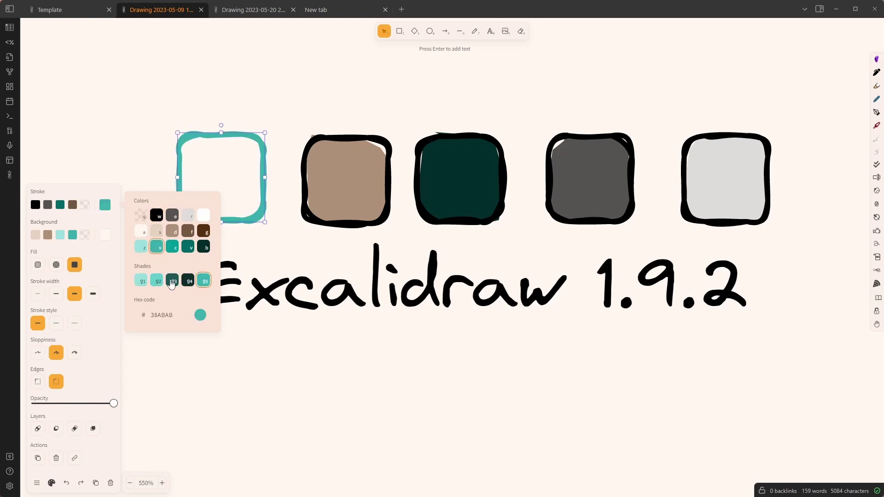
{"action": "left_click", "coordinate": [157, 217]}
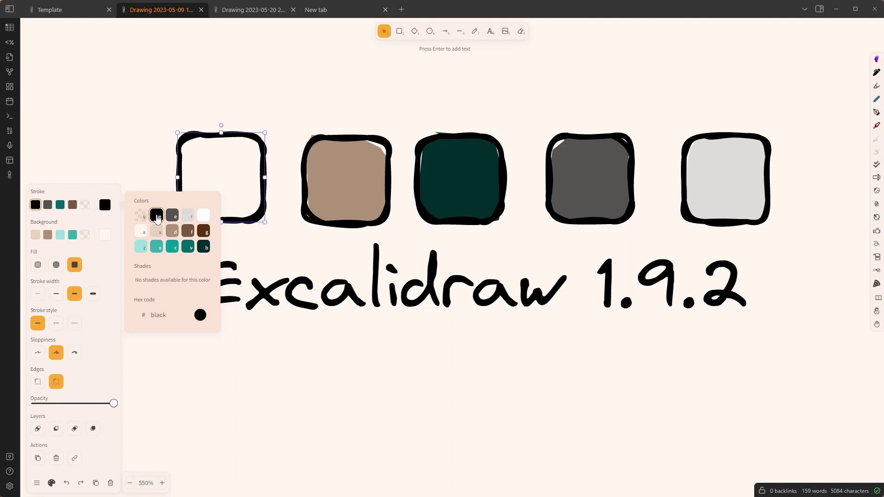
Draw a circle on the empty canvas of the Template drawing and show the grid
{"action": "left_click", "coordinate": [60, 10]}
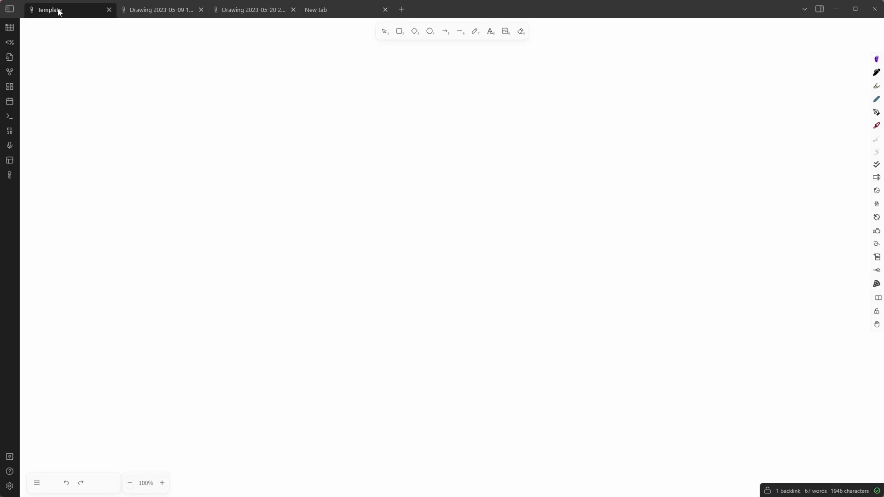
{"action": "left_click", "coordinate": [430, 31]}
{"action": "left_click_drag", "start_coordinate": [181, 87], "coordinate": [292, 199]}
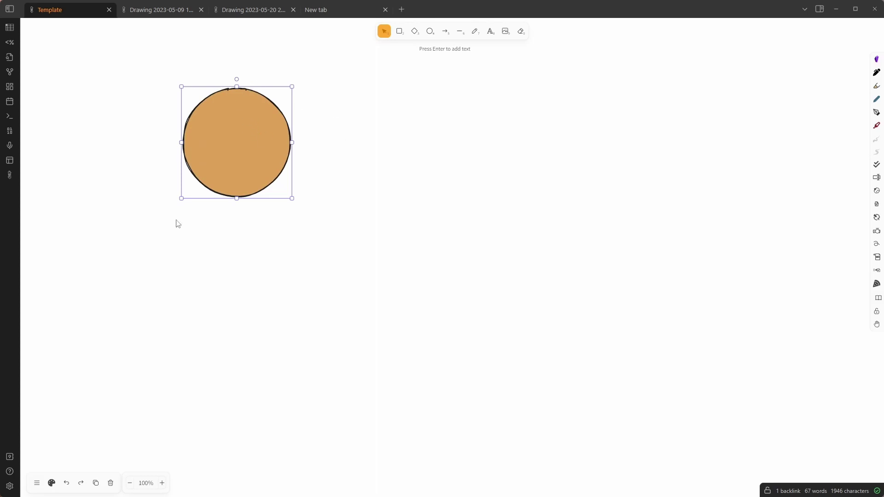
{"action": "right_click", "coordinate": [377, 152]}
{"action": "left_click", "coordinate": [420, 217]}
Create a new Excalidraw drawing based on the template, starting from the empty New tab
{"action": "left_click", "coordinate": [344, 9]}
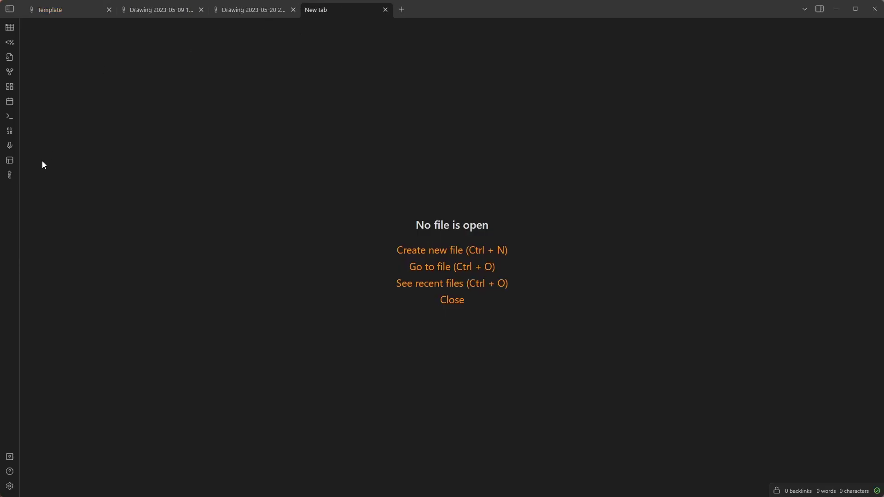
{"action": "left_click", "coordinate": [9, 177]}
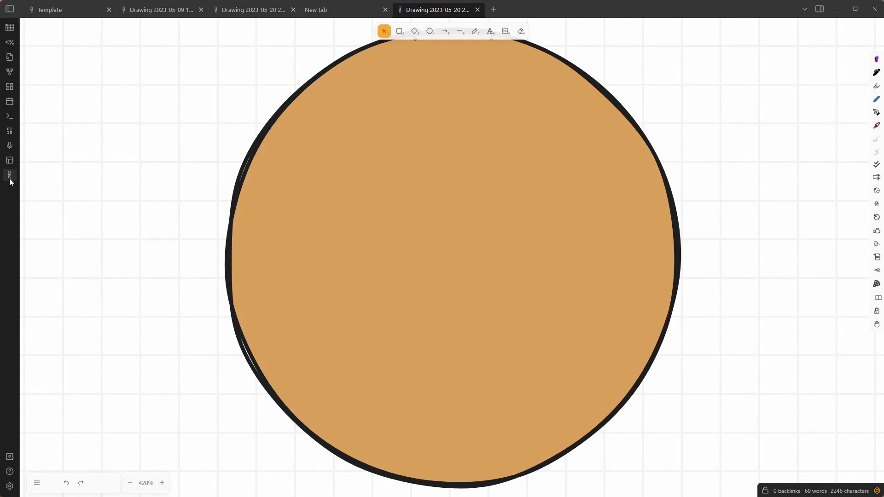
{"action": "scroll", "coordinate": [241, 144], "scroll_direction": "down", "scroll_amount": 10}
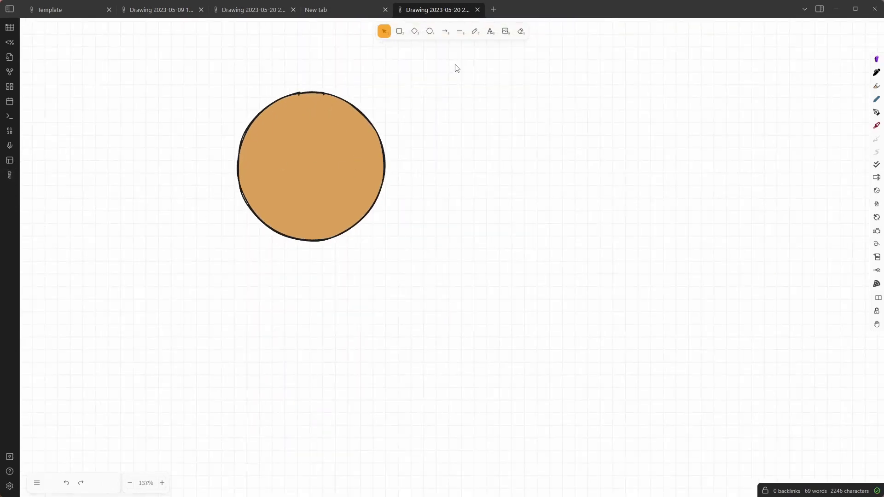
Return to the Template drawing, delete the circle and hide the grid
{"action": "left_click", "coordinate": [72, 9]}
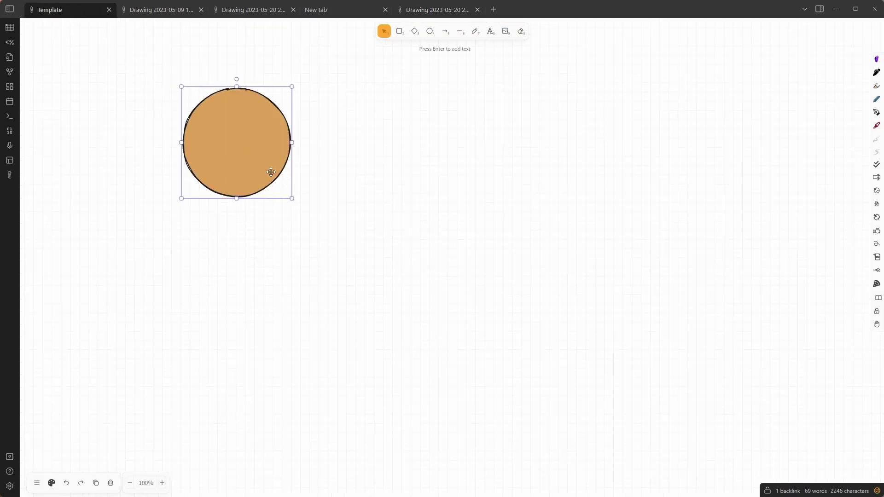
{"action": "key", "text": "Delete"}
{"action": "right_click", "coordinate": [253, 163]}
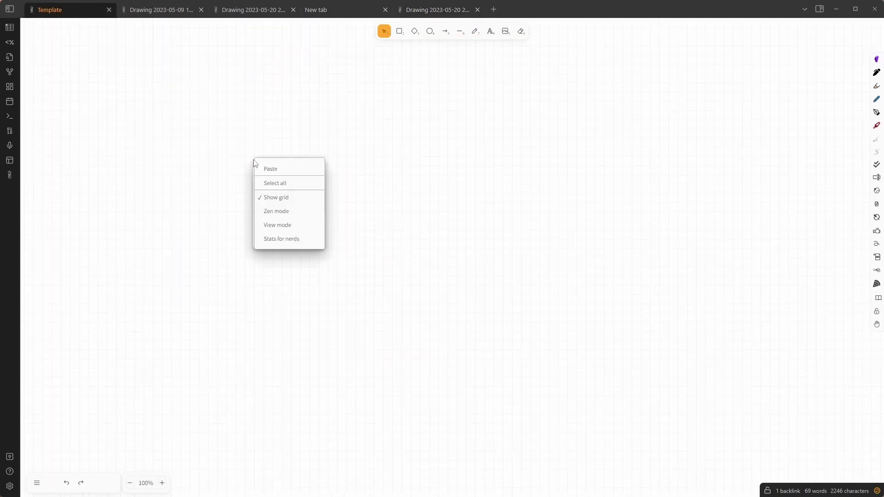
{"action": "left_click", "coordinate": [286, 198]}
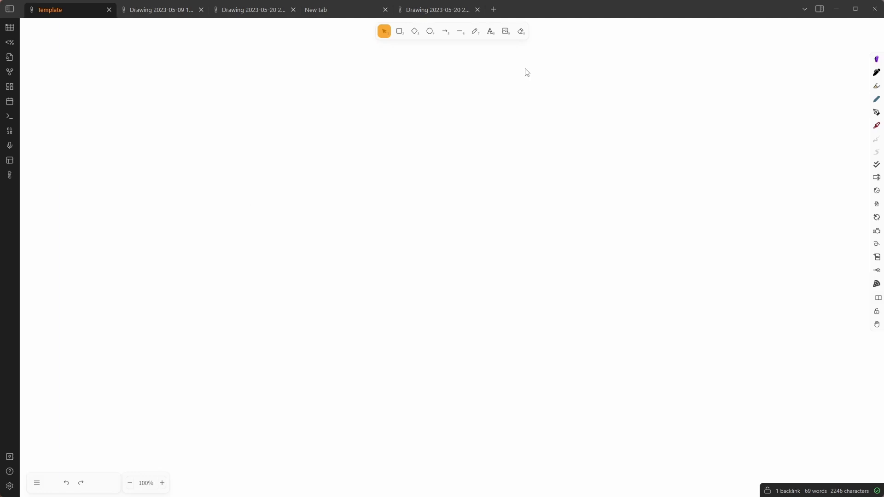
Look up the Palette Loader entry in the Excalidraw script library to check its installation status and description
{"action": "left_click", "coordinate": [876, 59]}
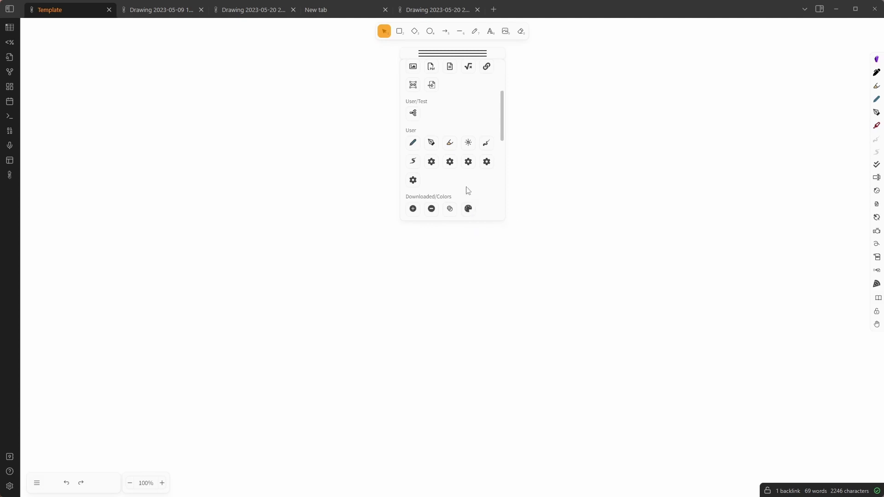
{"action": "scroll", "coordinate": [468, 209], "scroll_direction": "up", "scroll_amount": 4}
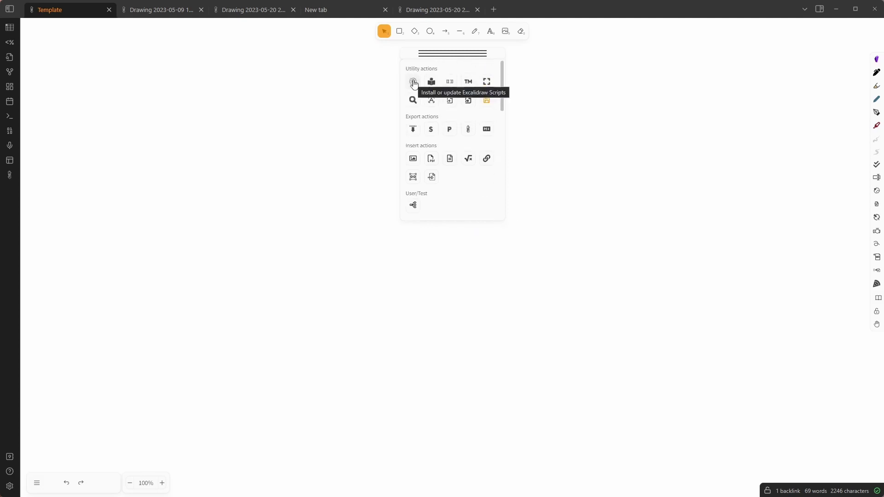
{"action": "left_click", "coordinate": [414, 83]}
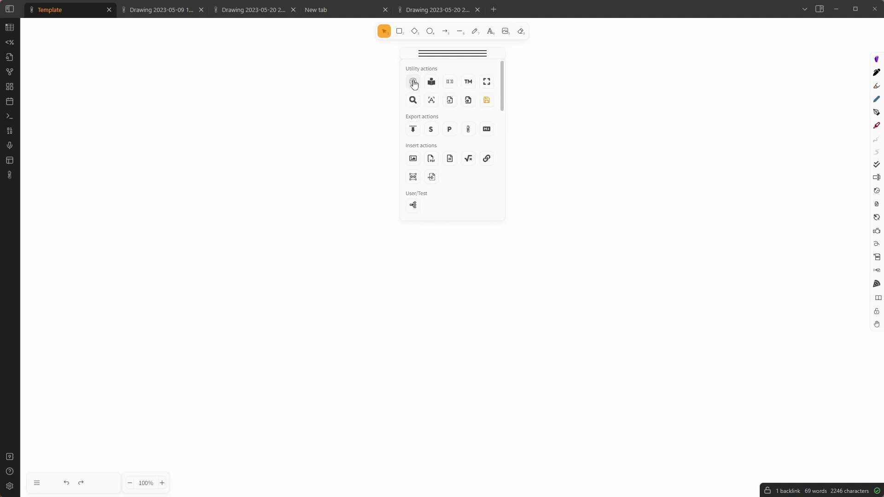
{"action": "scroll", "coordinate": [409, 184], "scroll_direction": "down", "scroll_amount": 8}
{"action": "scroll", "coordinate": [406, 199], "scroll_direction": "down", "scroll_amount": 10}
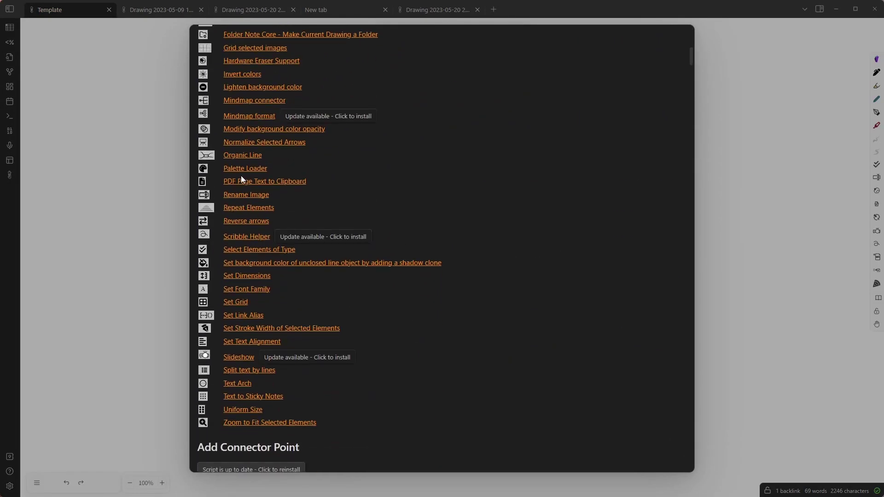
{"action": "left_click", "coordinate": [242, 168]}
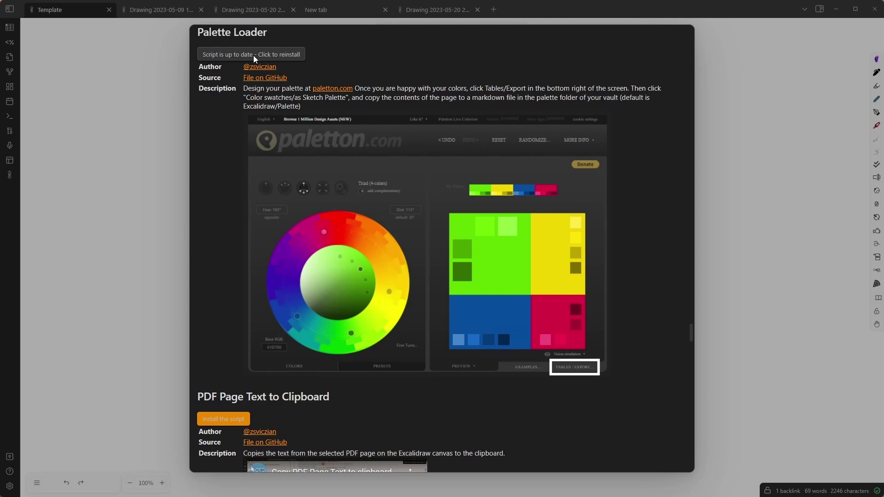
{"action": "left_click", "coordinate": [721, 328]}
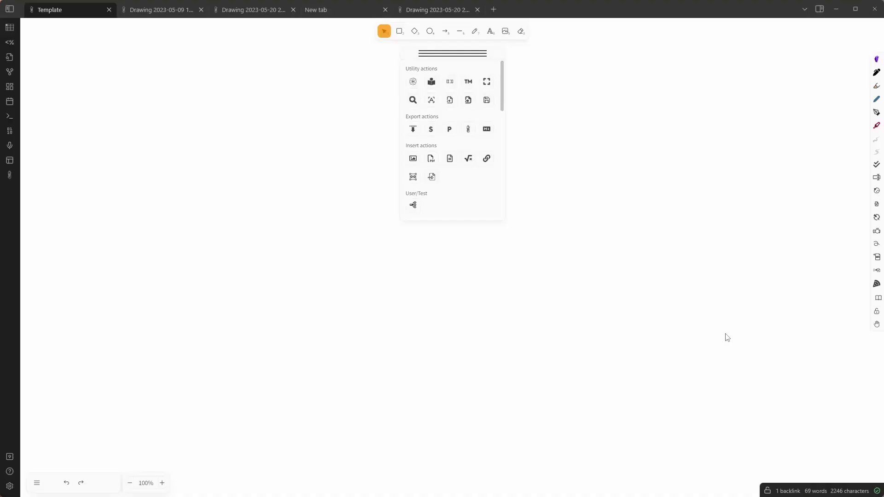
Load the palette file My Palette Warm.md into the Template drawing with the Palette Loader script
{"action": "scroll", "coordinate": [478, 203], "scroll_direction": "down", "scroll_amount": 1}
{"action": "scroll", "coordinate": [479, 203], "scroll_direction": "down", "scroll_amount": 2}
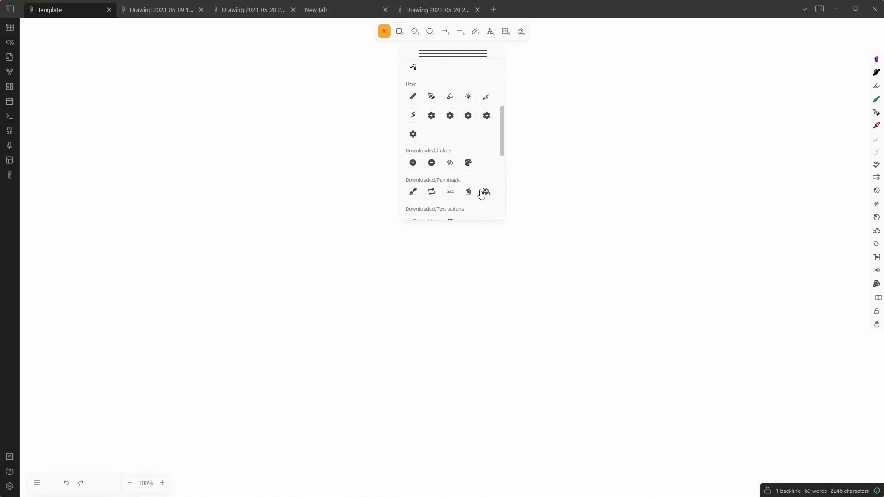
{"action": "left_click", "coordinate": [467, 164]}
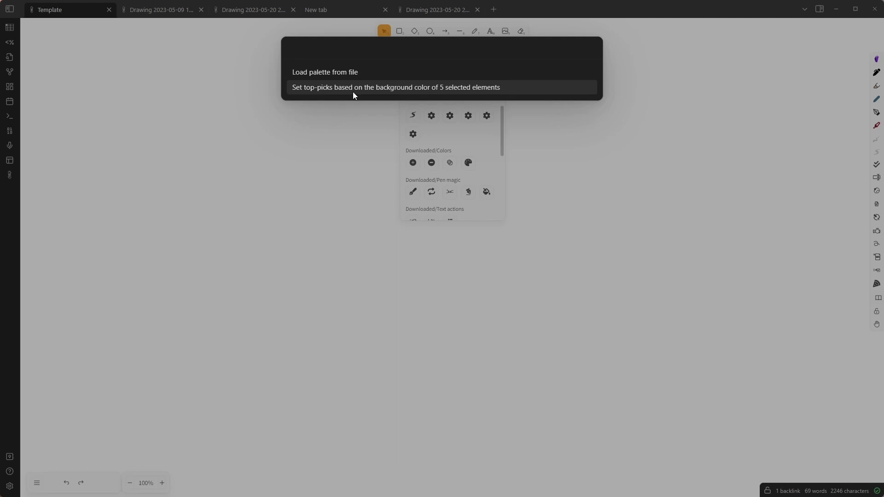
{"action": "left_click", "coordinate": [352, 73]}
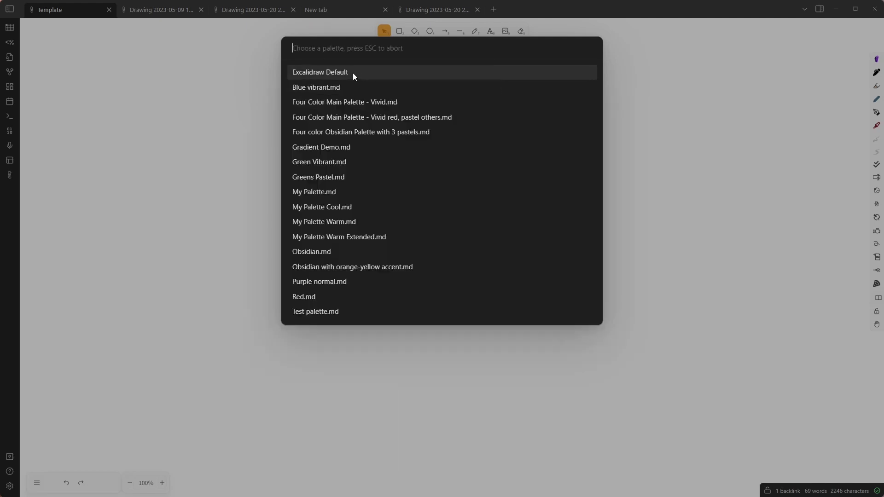
{"action": "left_click", "coordinate": [342, 219]}
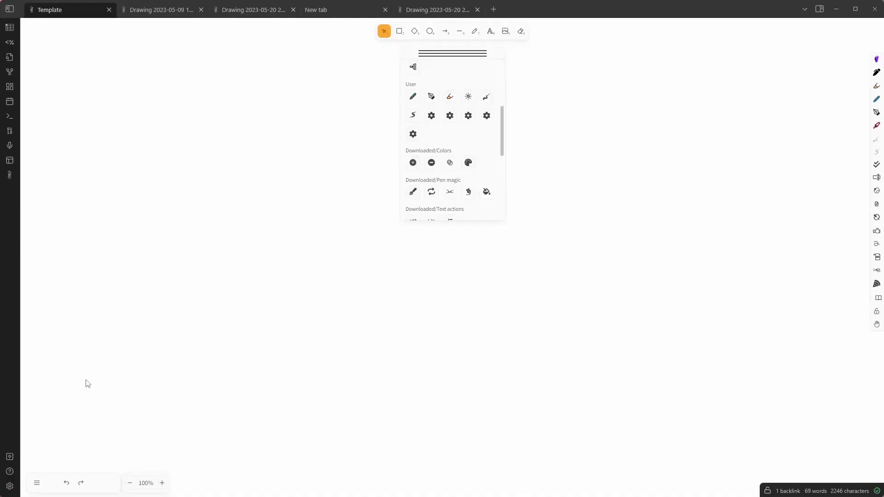
Draw a small square on the canvas and open its background colour picker to inspect the loaded palette
{"action": "left_click", "coordinate": [402, 34]}
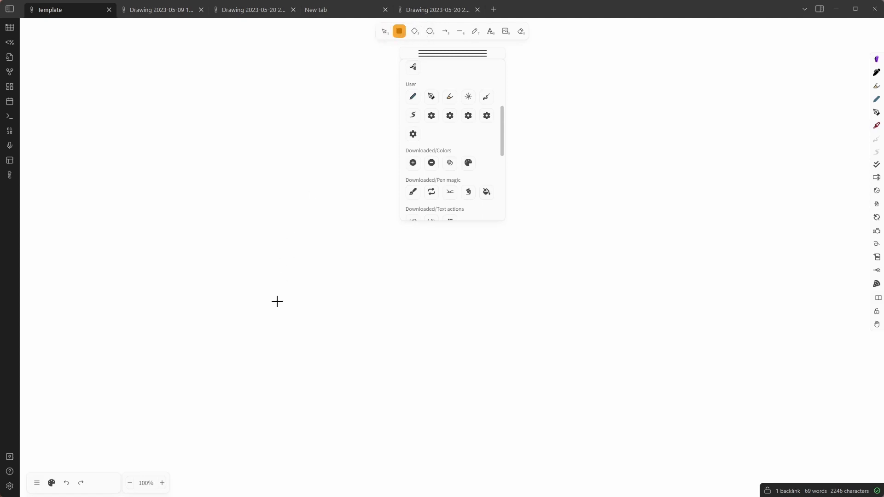
{"action": "left_click_drag", "start_coordinate": [277, 297], "coordinate": [323, 343]}
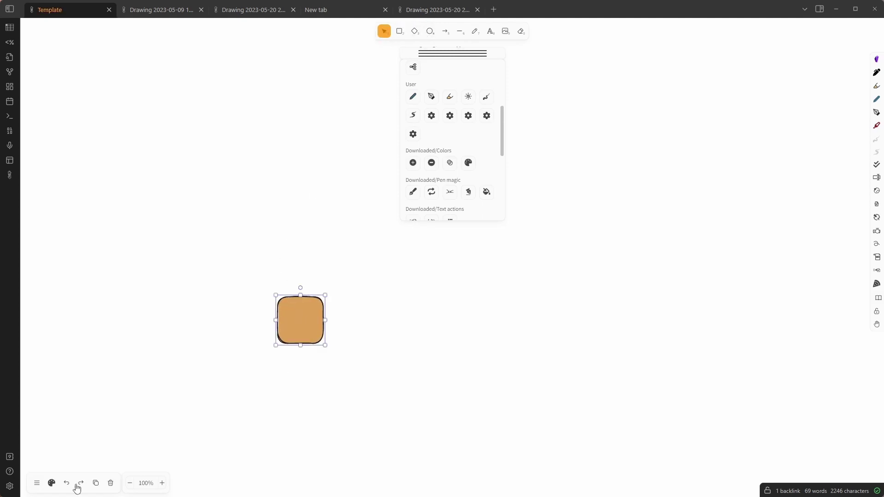
{"action": "left_click", "coordinate": [51, 483]}
{"action": "left_click", "coordinate": [105, 235]}
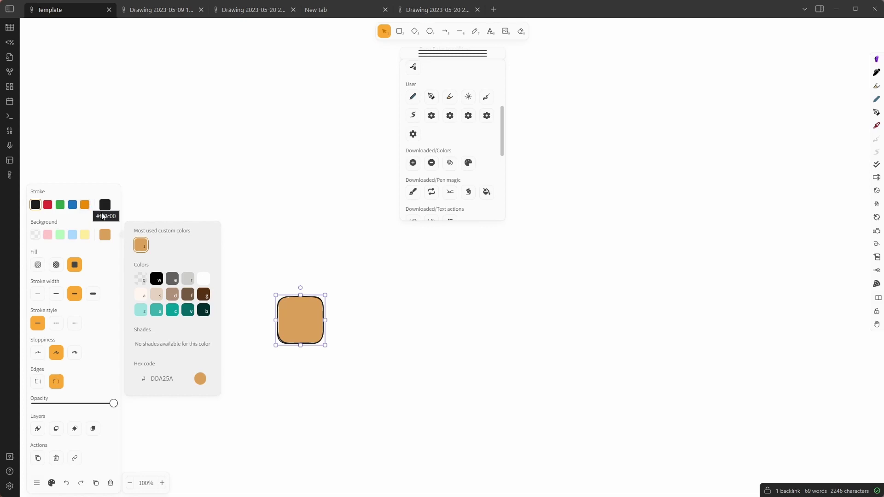
Duplicate the square across the canvas to make a row of five squares
{"action": "left_click", "coordinate": [306, 335]}
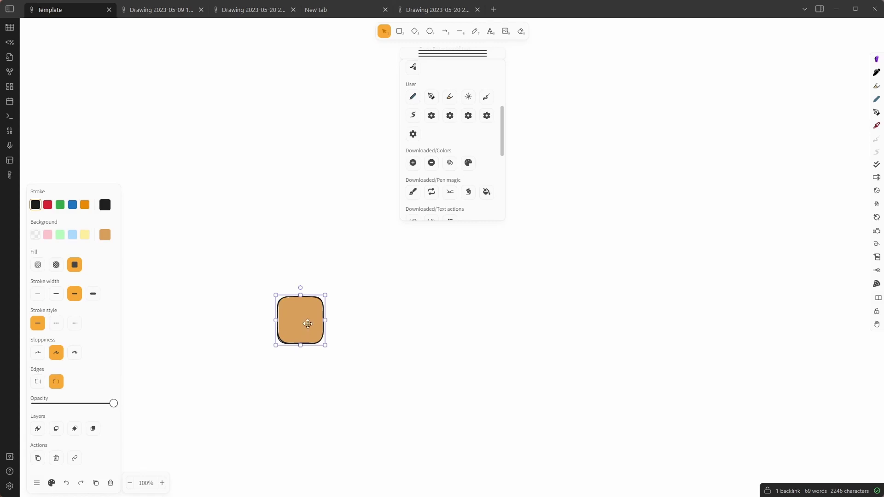
{"action": "left_click_drag", "start_coordinate": [308, 324], "coordinate": [558, 327], "text": "alt"}
{"action": "left_click", "coordinate": [554, 381]}
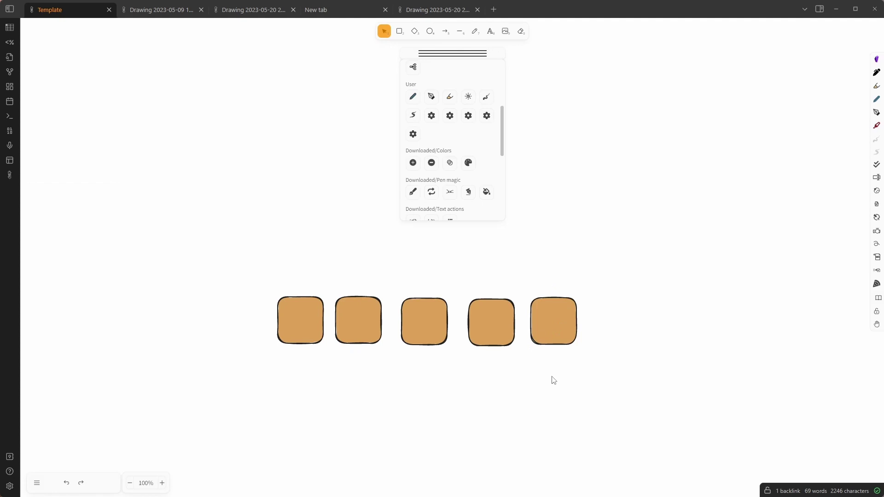
Set both the stroke and the background of the first square in the row to black
{"action": "left_click", "coordinate": [303, 323]}
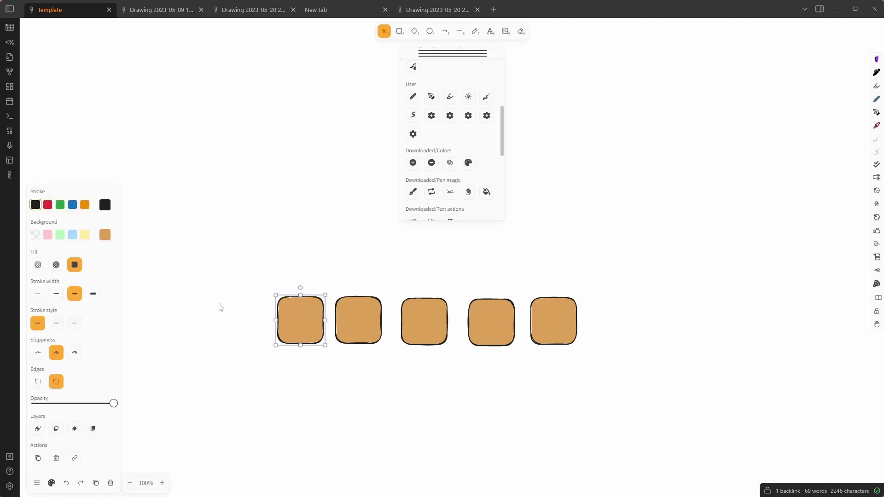
{"action": "left_click", "coordinate": [105, 206]}
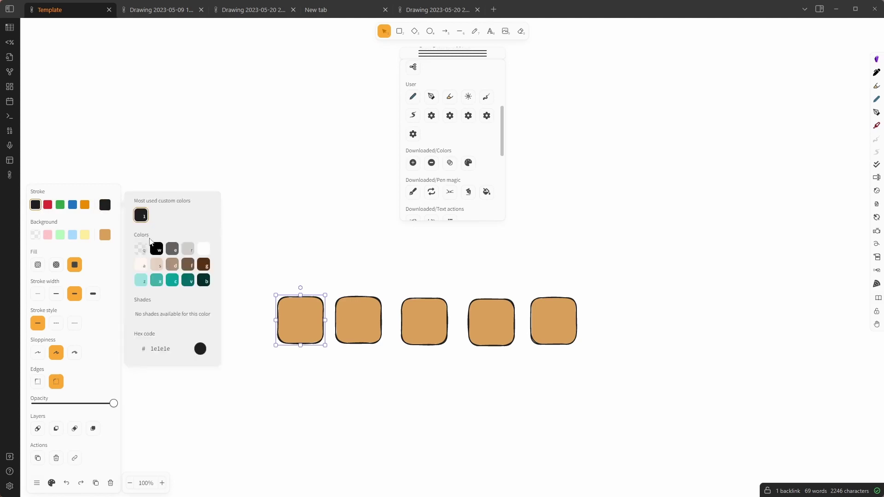
{"action": "left_click", "coordinate": [157, 253]}
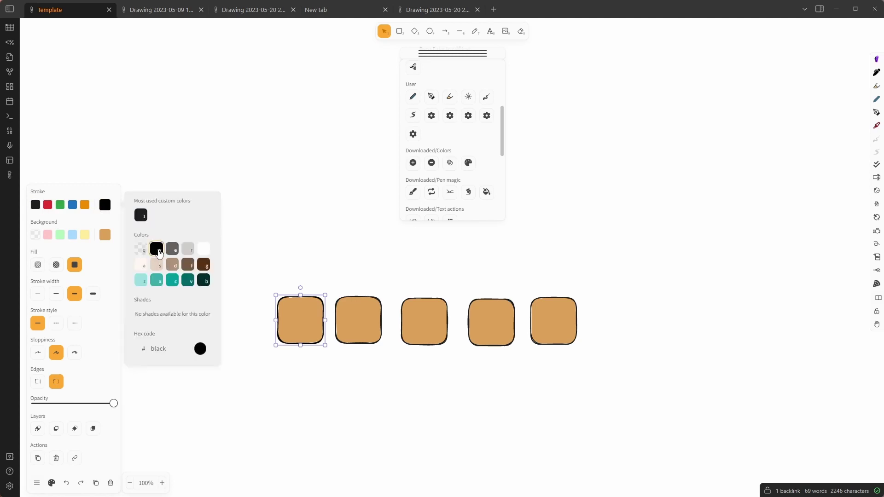
{"action": "left_click", "coordinate": [115, 230]}
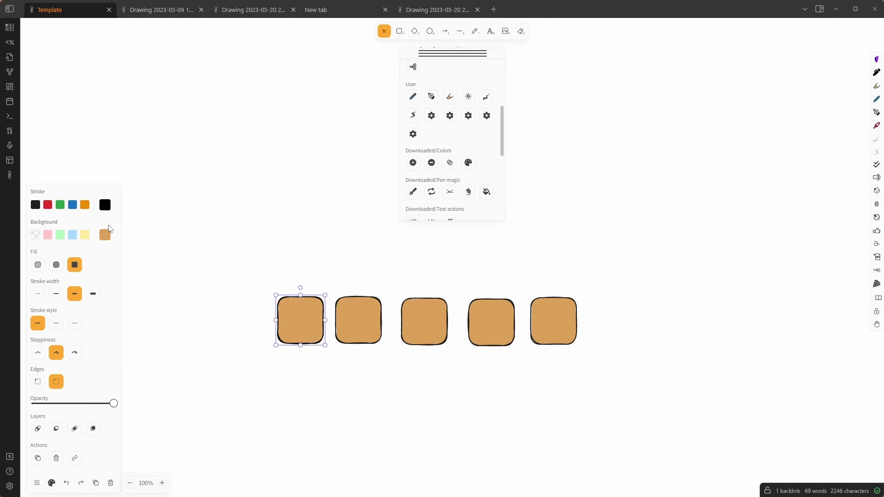
{"action": "left_click", "coordinate": [108, 237]}
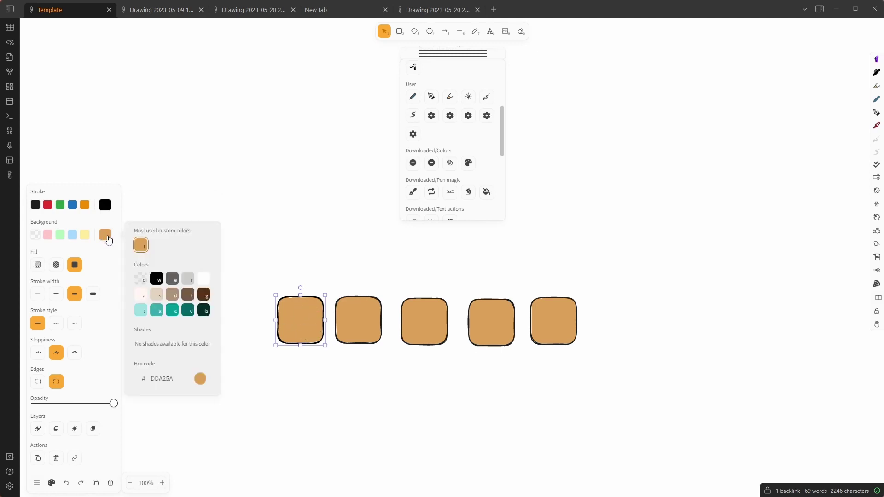
{"action": "left_click", "coordinate": [157, 280]}
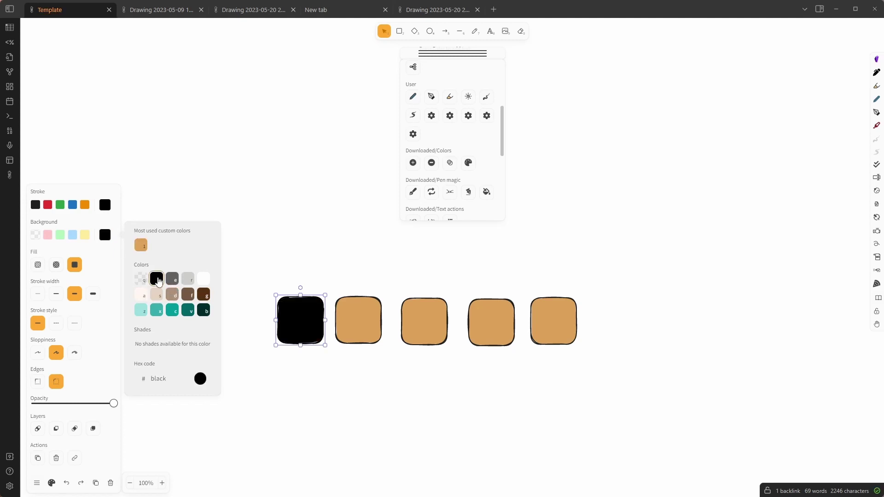
Set the second square's background to dark grey #646261 and the third square's background to brown #755941
{"action": "left_click", "coordinate": [348, 322]}
{"action": "left_click", "coordinate": [107, 237]}
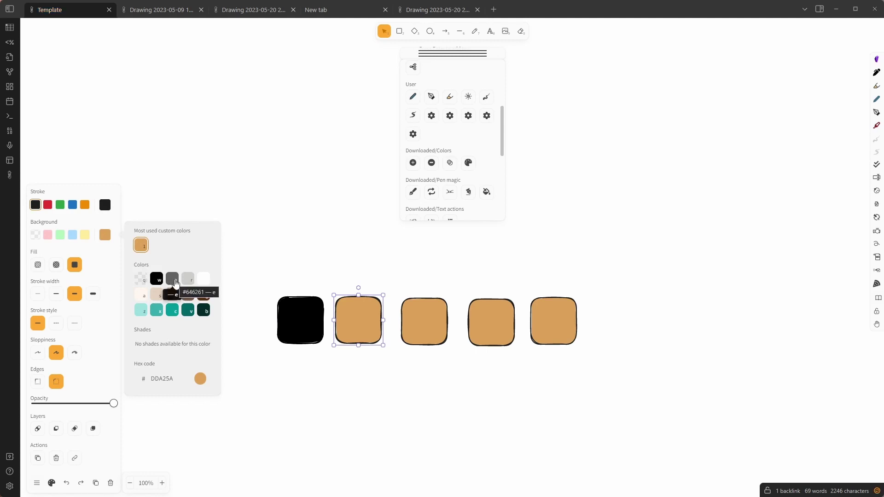
{"action": "left_click", "coordinate": [175, 283]}
{"action": "left_click", "coordinate": [433, 325]}
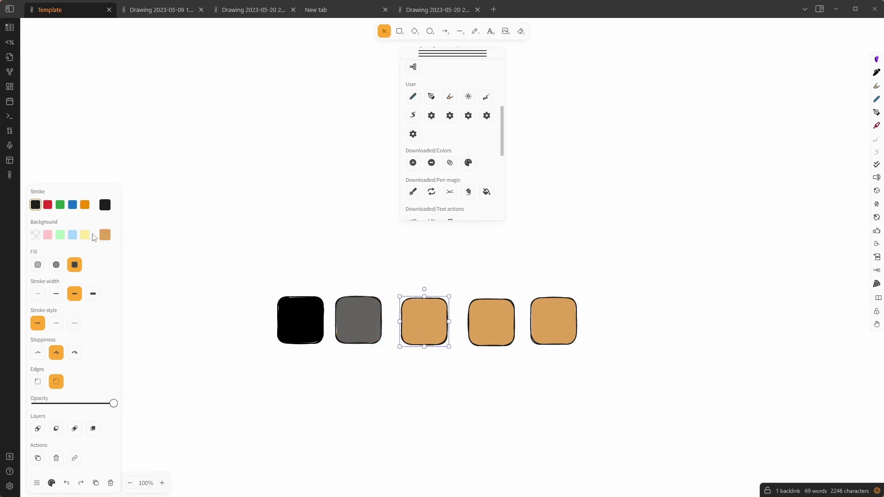
{"action": "left_click", "coordinate": [105, 235]}
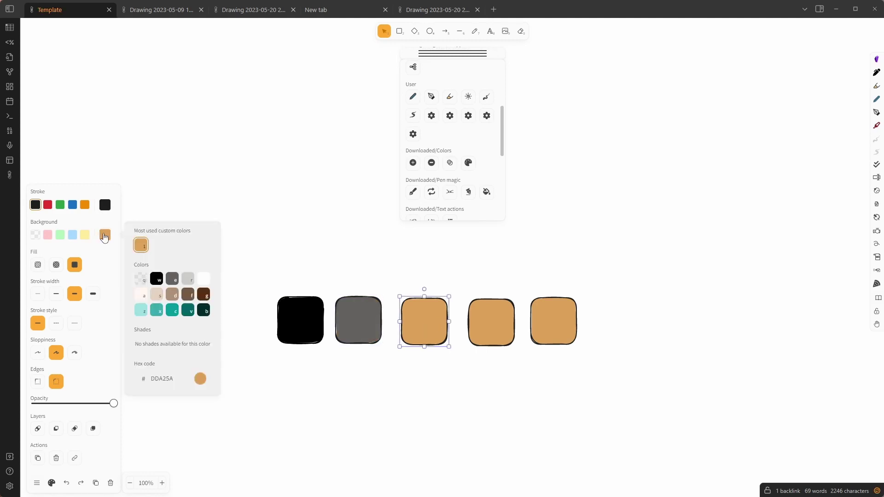
{"action": "left_click", "coordinate": [187, 294]}
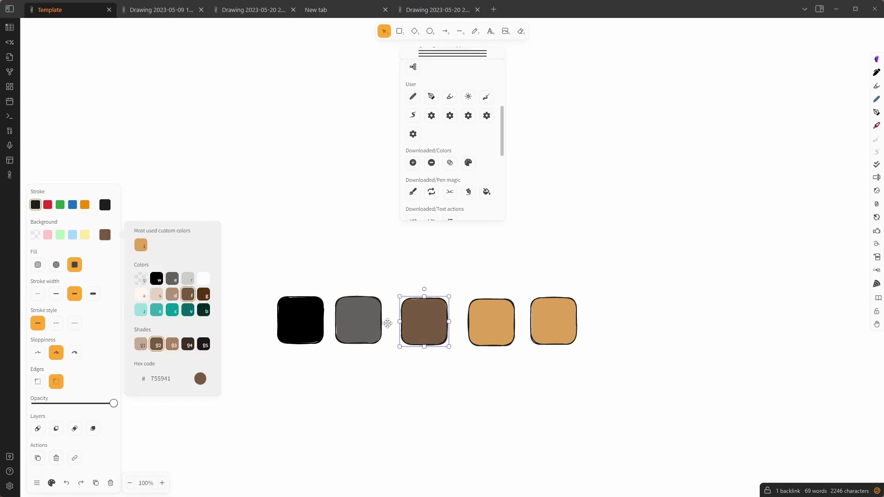
Set the fourth square's background to dark teal #006666 and the fifth square's background to transparent
{"action": "left_click", "coordinate": [478, 334]}
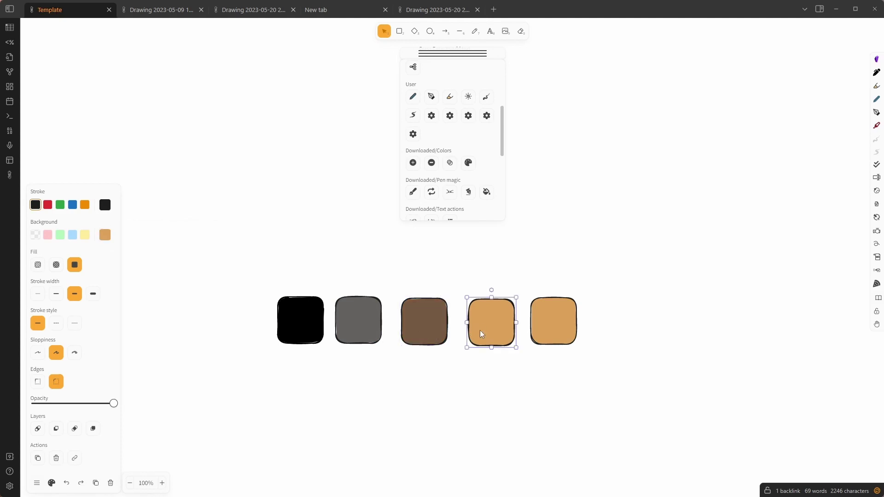
{"action": "left_click", "coordinate": [105, 235]}
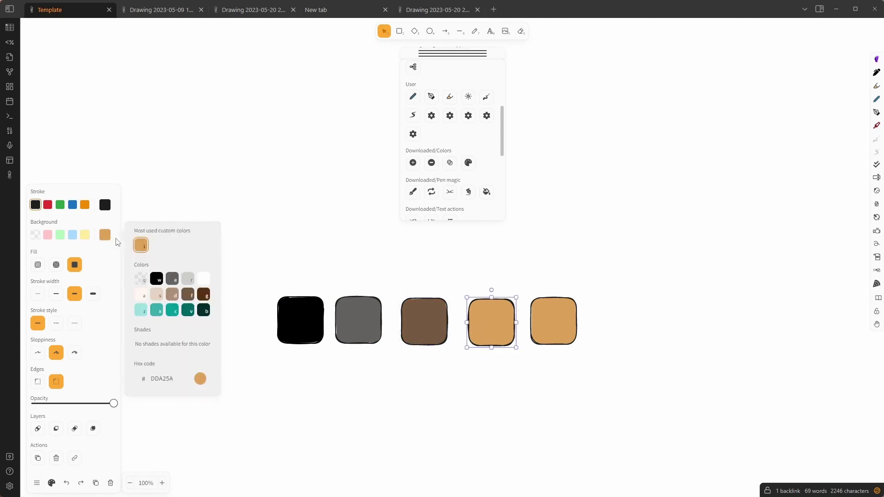
{"action": "left_click", "coordinate": [188, 310]}
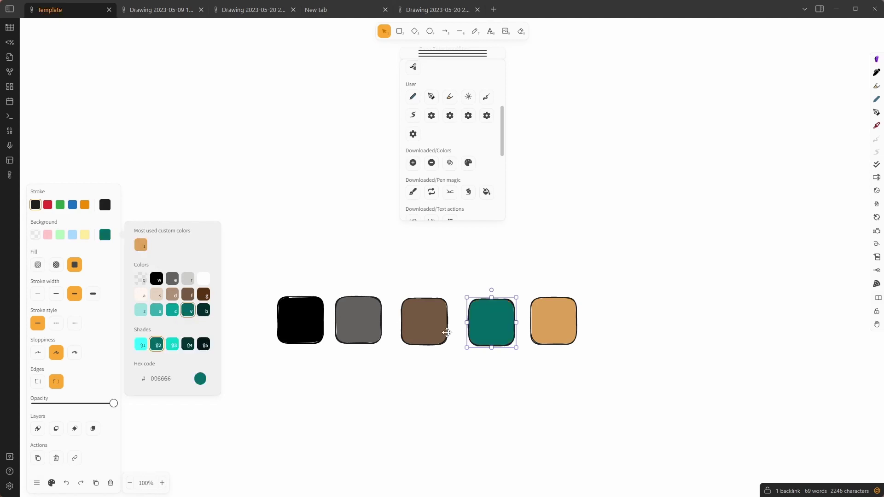
{"action": "left_click", "coordinate": [541, 327]}
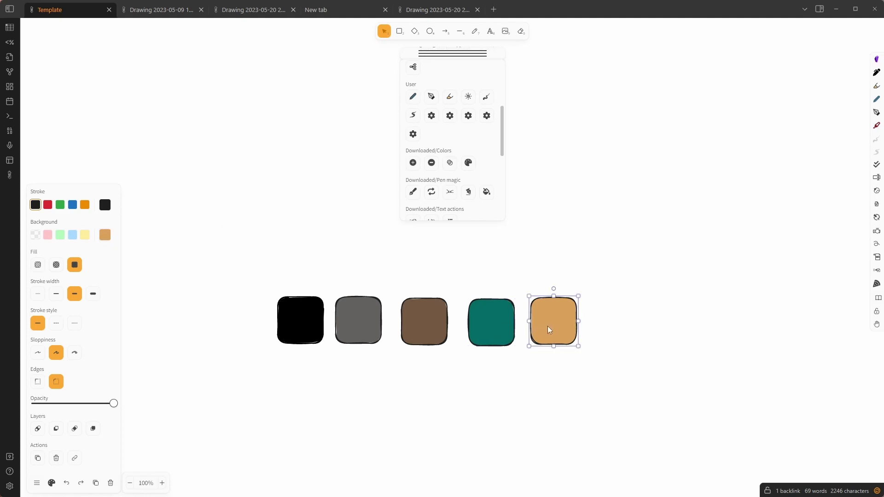
{"action": "left_click", "coordinate": [106, 235]}
{"action": "left_click", "coordinate": [141, 279]}
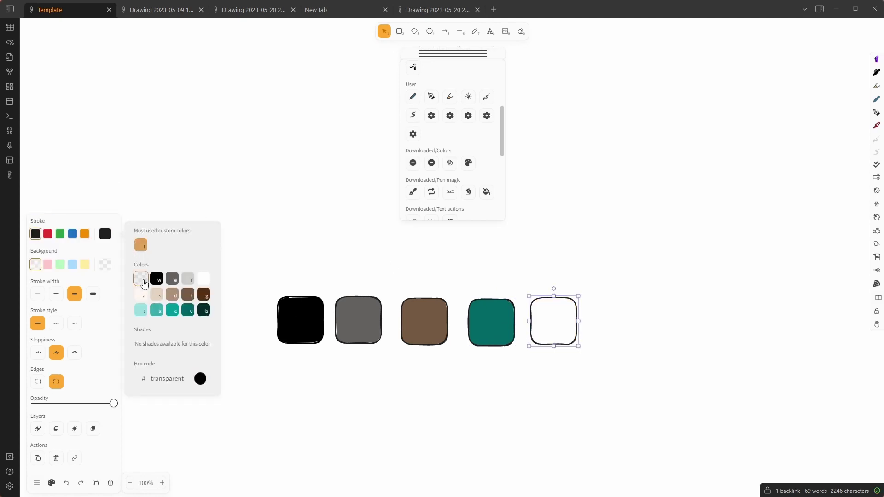
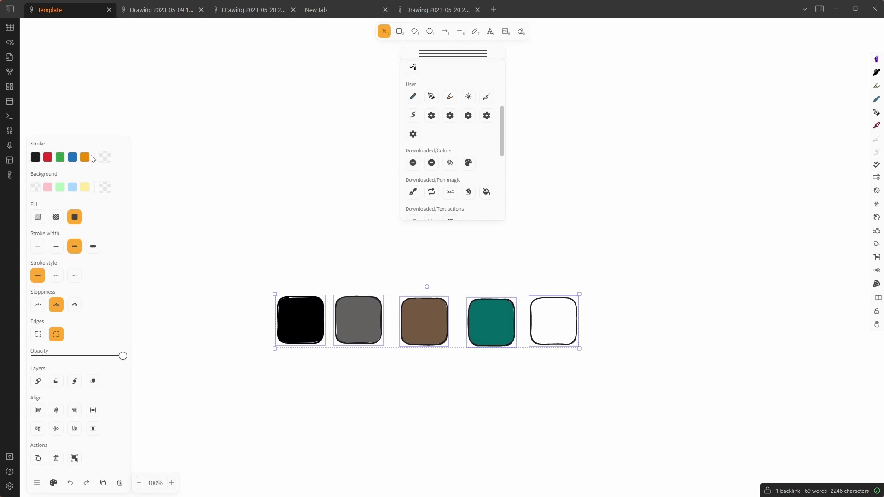
Use Palette Loader to set the Stroke top-picks from the background colours of the five selected squares
{"action": "left_click", "coordinate": [466, 163]}
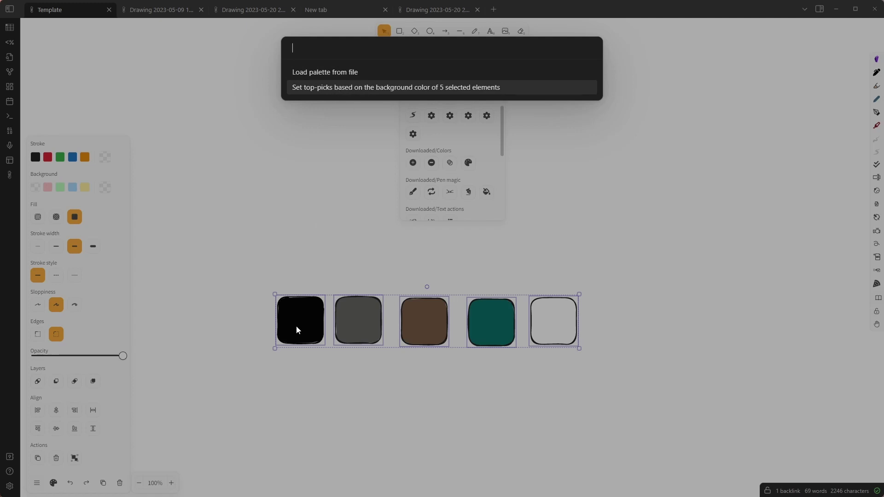
{"action": "left_click", "coordinate": [426, 87]}
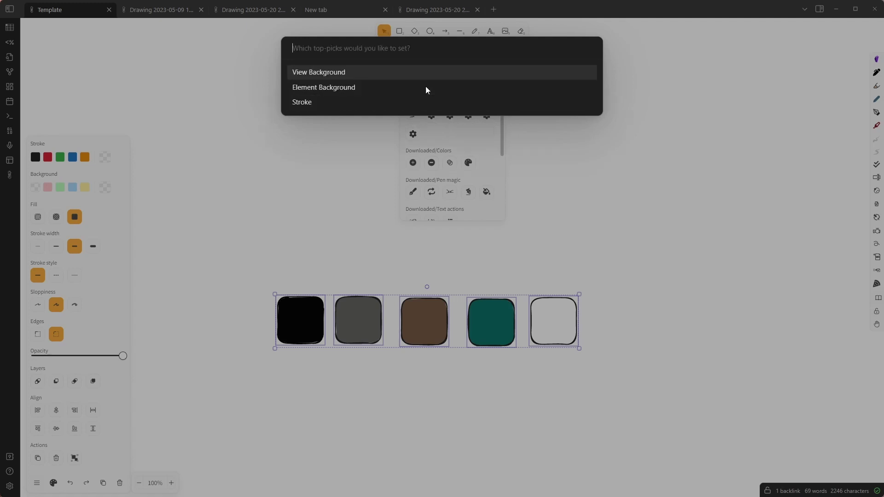
{"action": "left_click", "coordinate": [308, 103]}
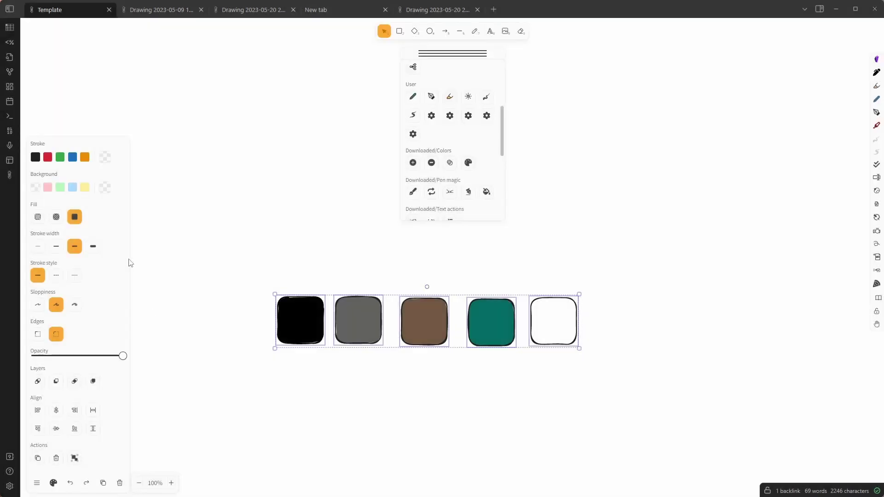
{"action": "left_click", "coordinate": [53, 484]}
{"action": "left_click", "coordinate": [52, 484]}
{"action": "left_click", "coordinate": [262, 387]}
Set the first square's background to cream #FFF6F0 and the second square's background to dark teal #006666
{"action": "left_click", "coordinate": [309, 333]}
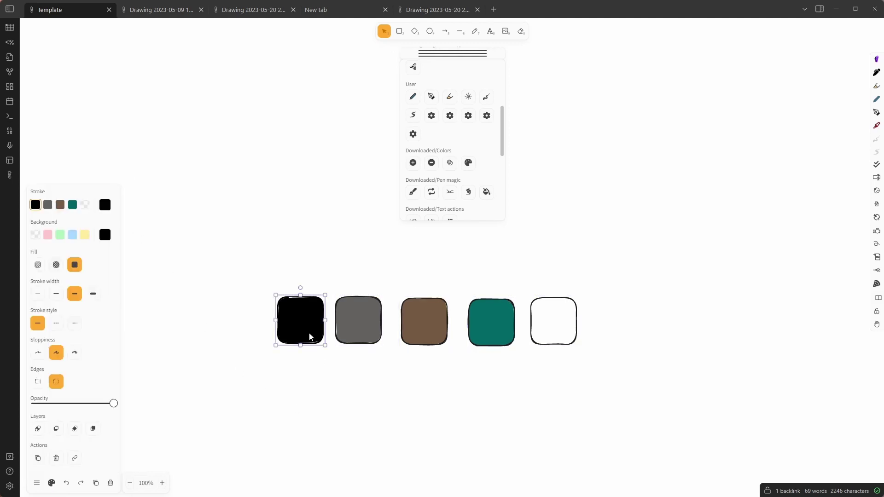
{"action": "left_click", "coordinate": [106, 238]}
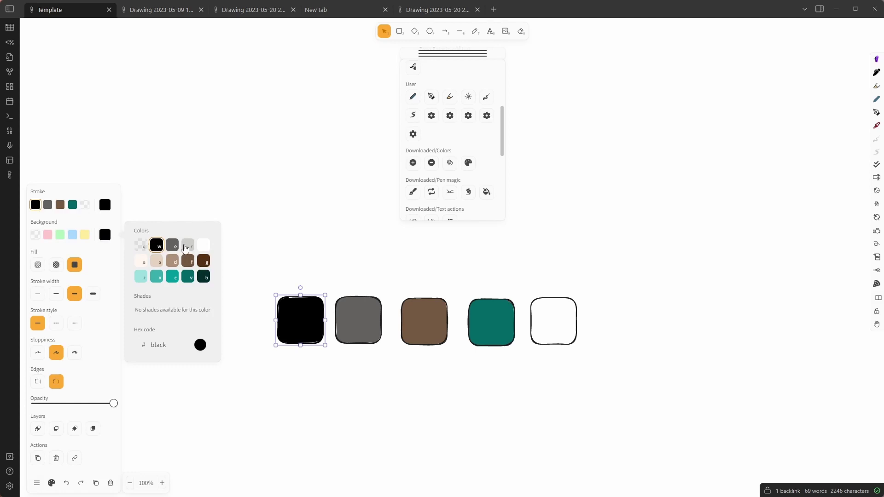
{"action": "left_click", "coordinate": [144, 262]}
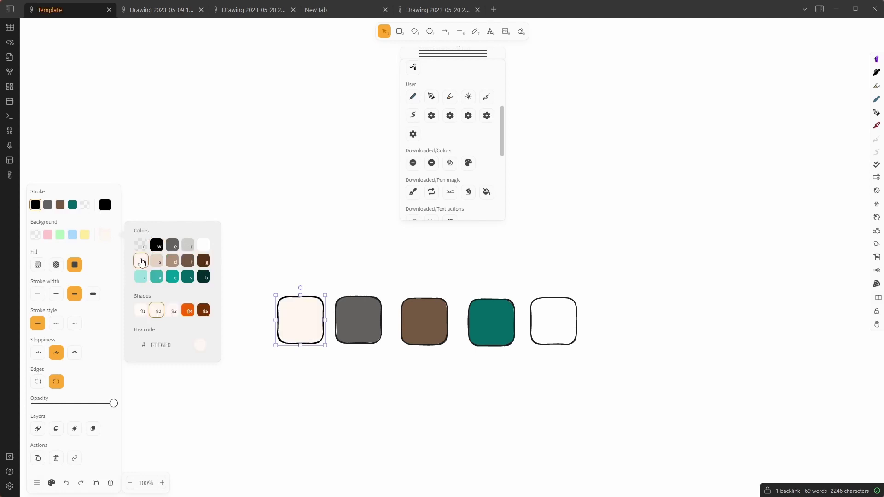
{"action": "left_click", "coordinate": [357, 324]}
{"action": "left_click", "coordinate": [105, 234]}
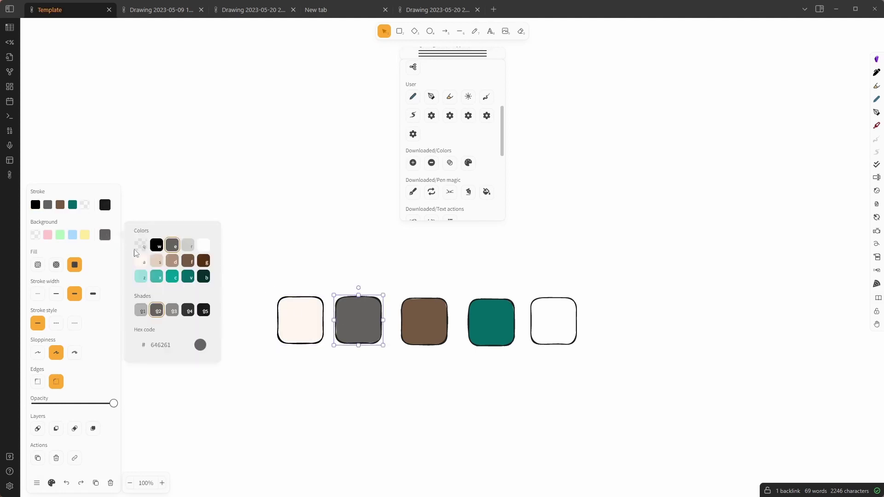
{"action": "left_click", "coordinate": [188, 277]}
Set the third square's background to light grey #CECDCC and the fourth square's background to light brown #AF9178
{"action": "left_click", "coordinate": [425, 331]}
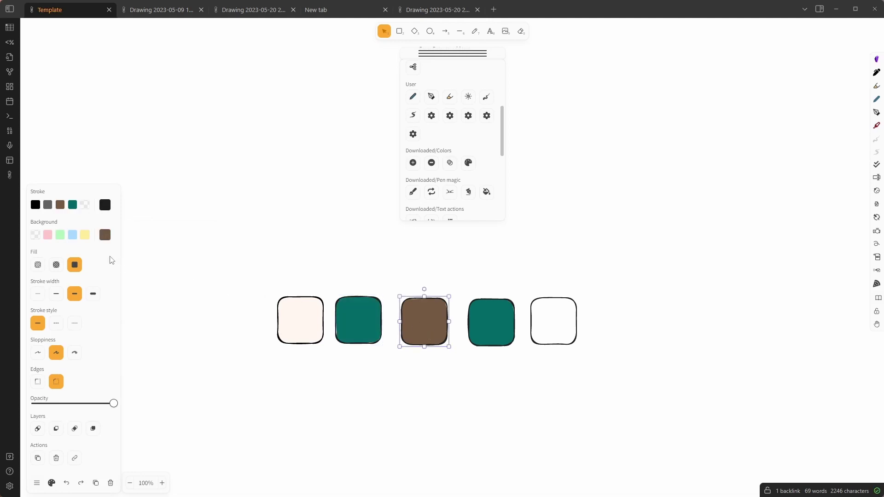
{"action": "left_click", "coordinate": [105, 237]}
{"action": "left_click", "coordinate": [188, 245]}
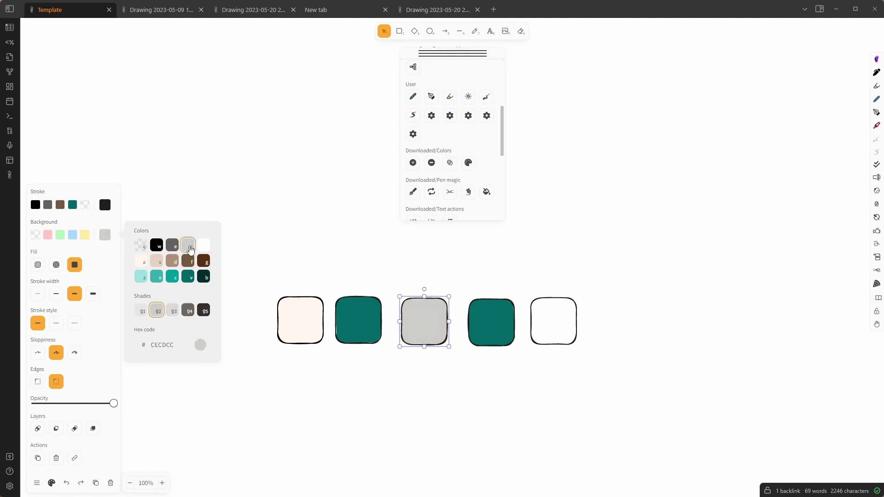
{"action": "left_click", "coordinate": [490, 335]}
{"action": "left_click", "coordinate": [105, 236]}
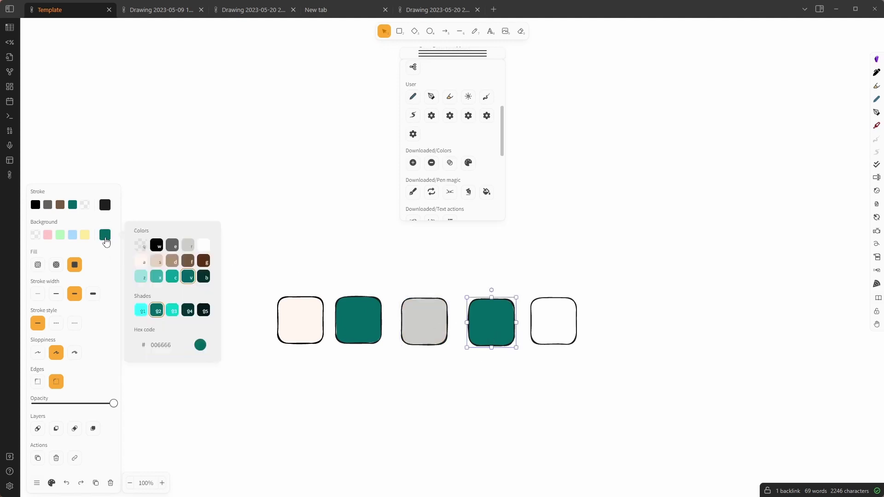
{"action": "left_click", "coordinate": [172, 262]}
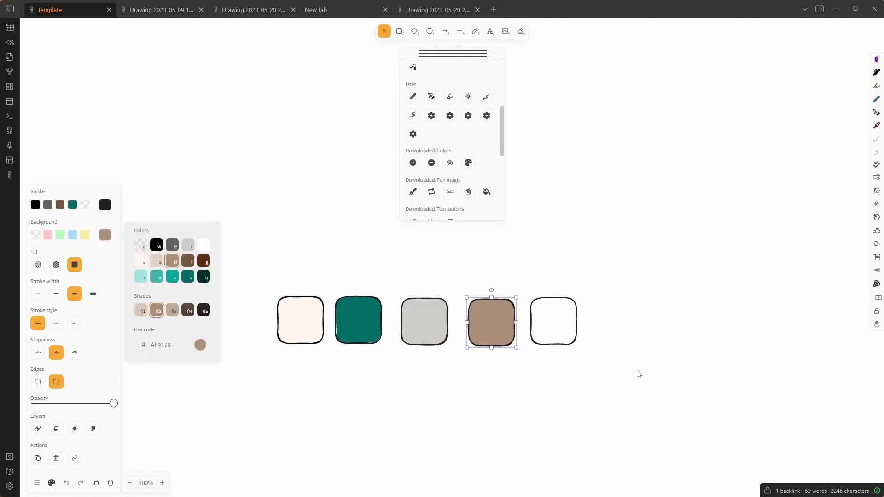
Set the fifth square's background to dark grey #646261 and deselect it
{"action": "left_click", "coordinate": [576, 343]}
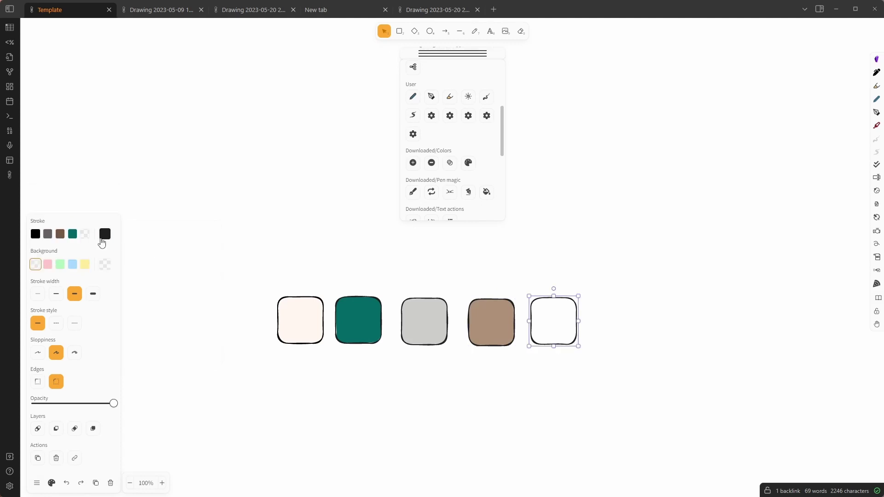
{"action": "left_click", "coordinate": [104, 264]}
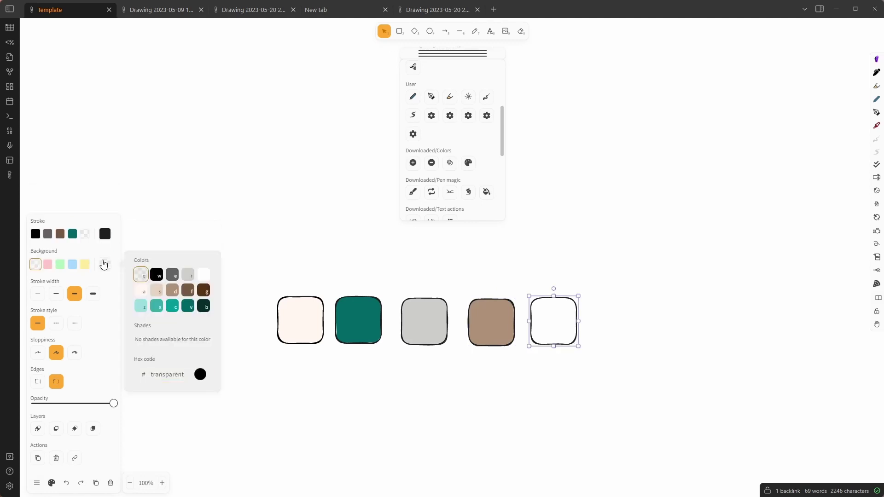
{"action": "left_click", "coordinate": [171, 275]}
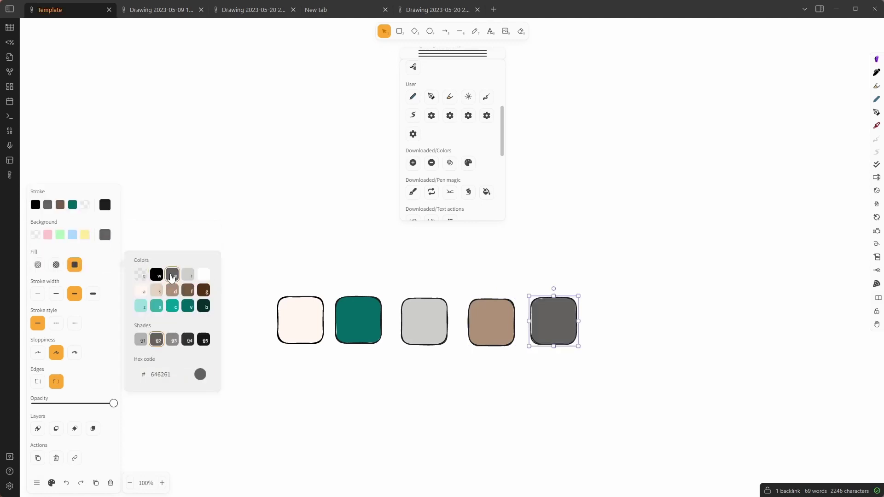
{"action": "left_click", "coordinate": [345, 422]}
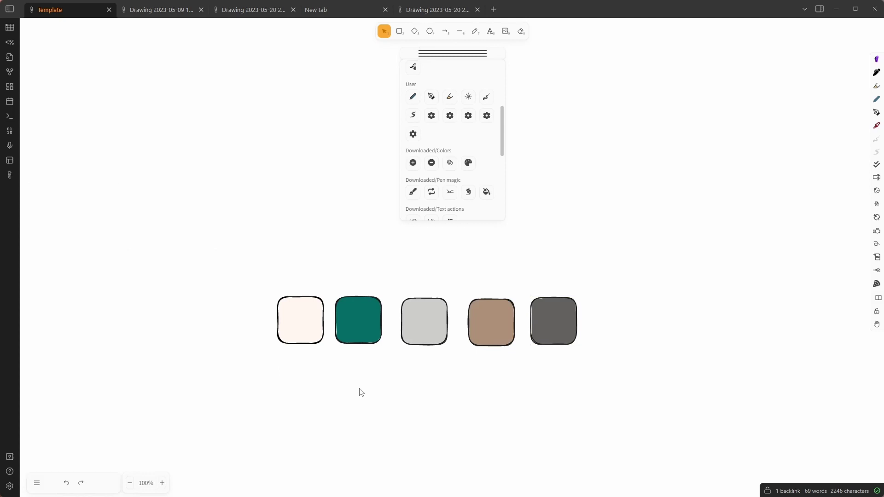
Use Palette Loader to set the Element Background top-picks from the background colours of all five squares
{"action": "left_click_drag", "start_coordinate": [194, 273], "coordinate": [680, 385]}
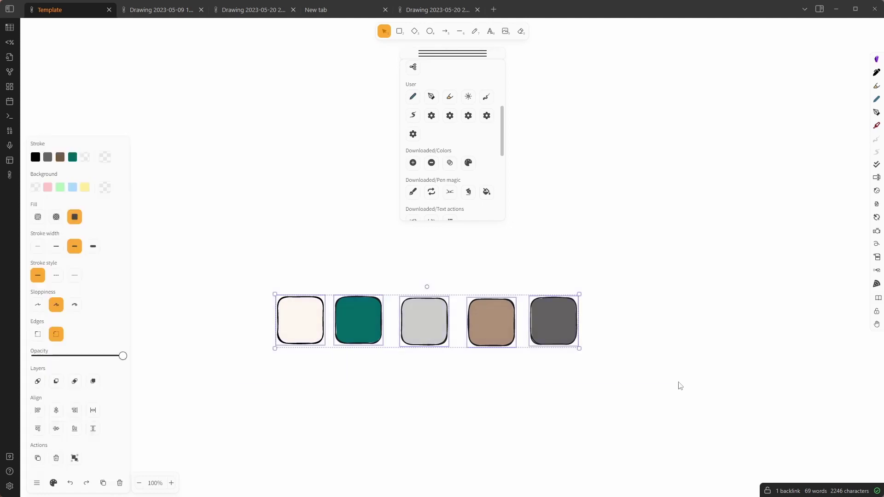
{"action": "left_click", "coordinate": [468, 163]}
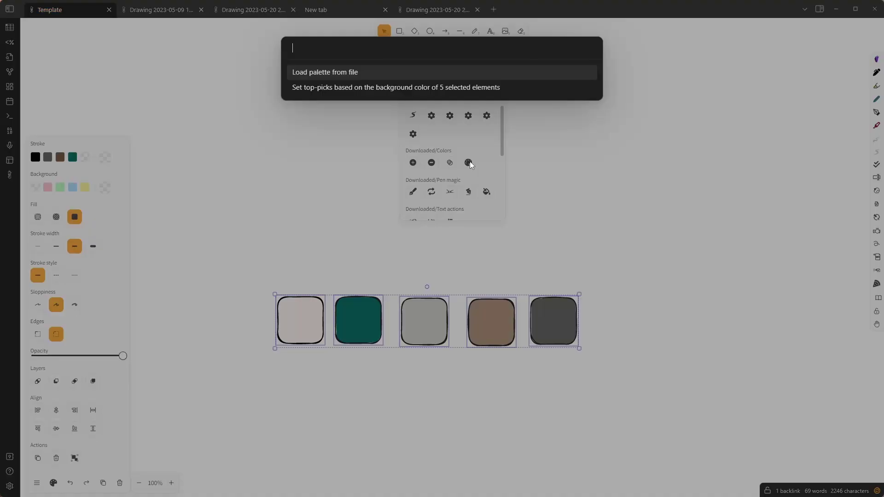
{"action": "left_click", "coordinate": [346, 88]}
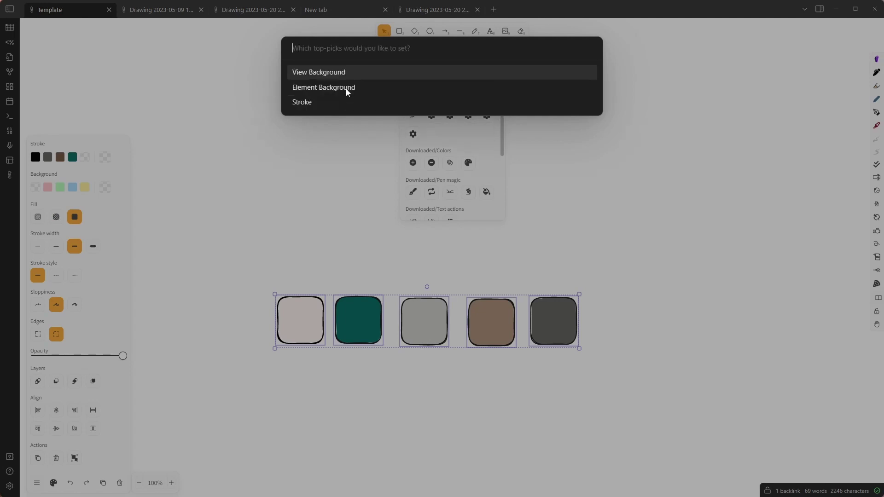
{"action": "left_click", "coordinate": [322, 87]}
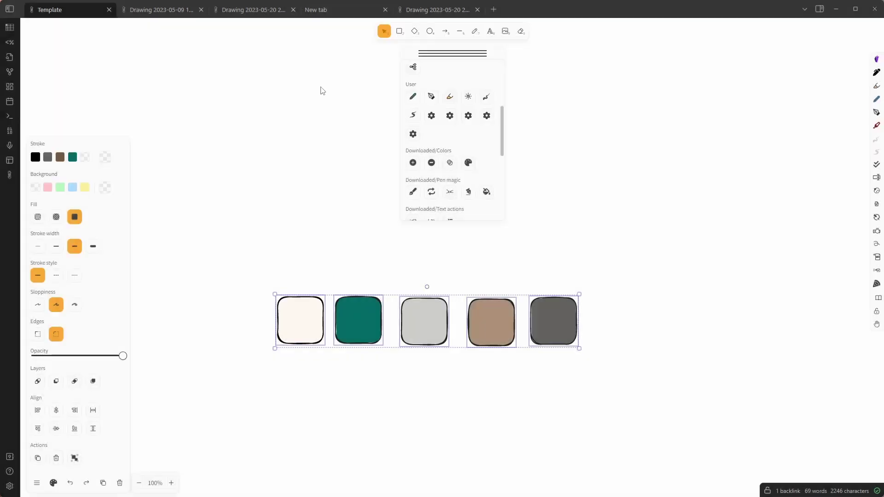
{"action": "left_click", "coordinate": [53, 483]}
{"action": "left_click", "coordinate": [53, 483]}
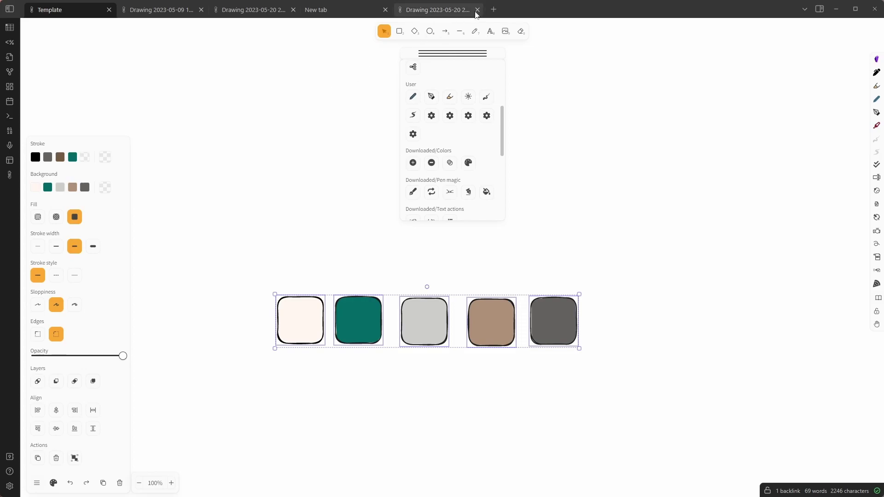
Open a new tab and create a new Excalidraw drawing to test the template
{"action": "left_click", "coordinate": [493, 9]}
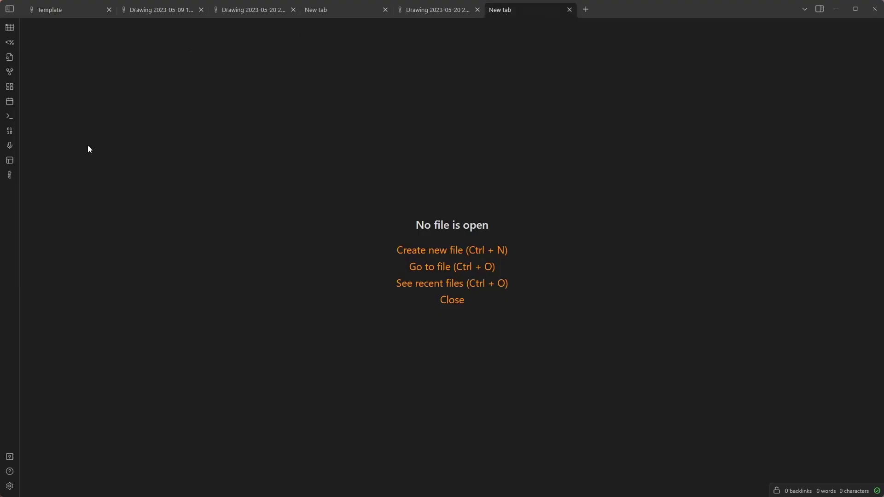
{"action": "left_click", "coordinate": [10, 176]}
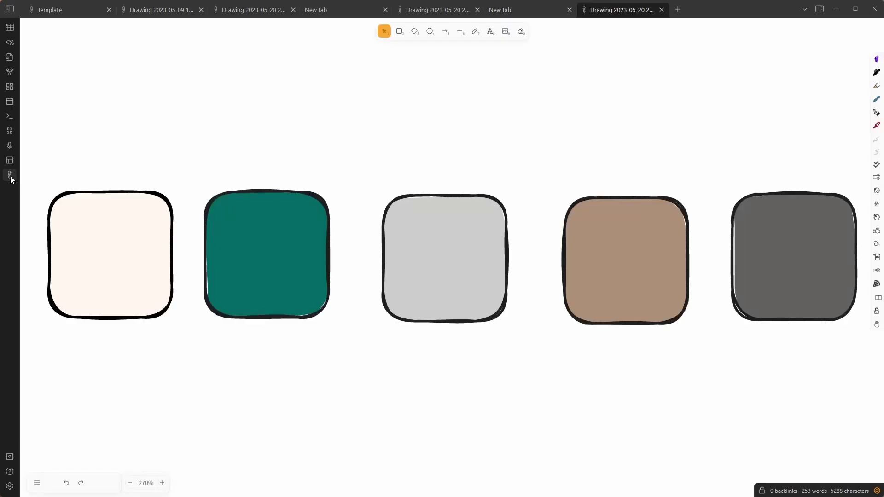
Return to the Template drawing and delete all five squares from its canvas
{"action": "left_click", "coordinate": [55, 11]}
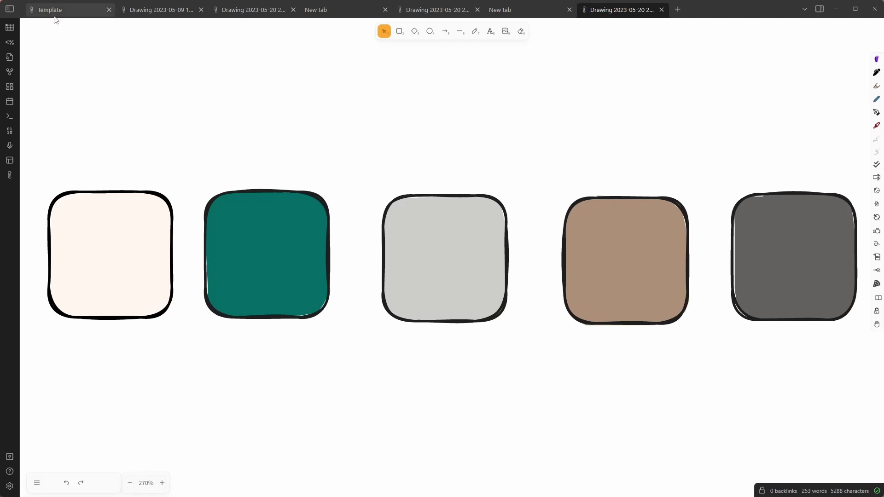
{"action": "left_click_drag", "start_coordinate": [681, 418], "coordinate": [46, 262]}
{"action": "key", "text": "Delete"}
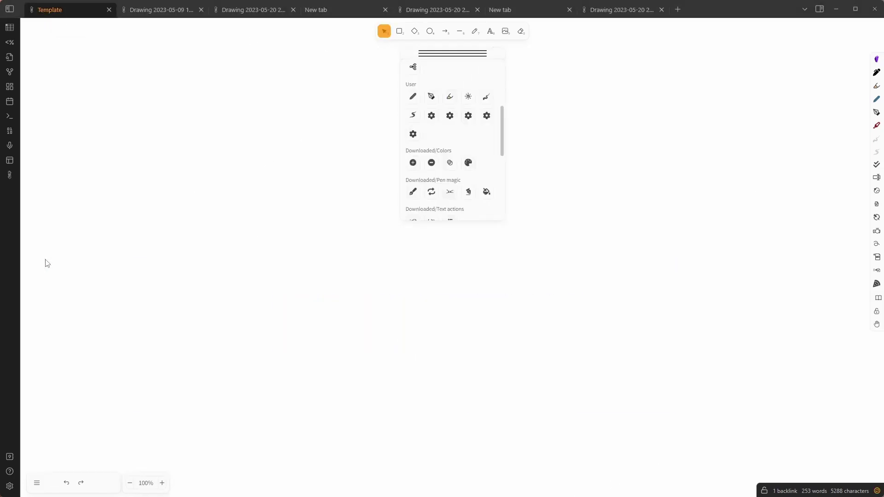
Close the test drawing that contains the squares and create a fresh drawing from the emptied template
{"action": "left_click", "coordinate": [627, 10]}
{"action": "left_click", "coordinate": [661, 10]}
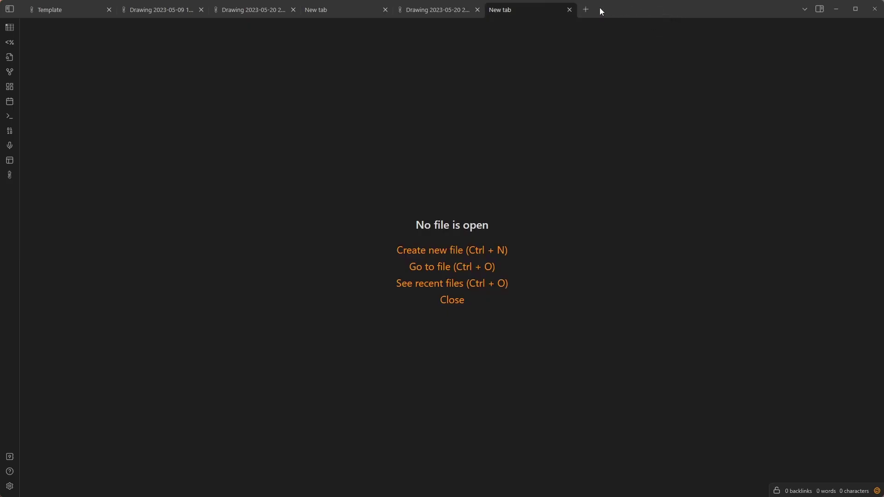
{"action": "left_click", "coordinate": [8, 174]}
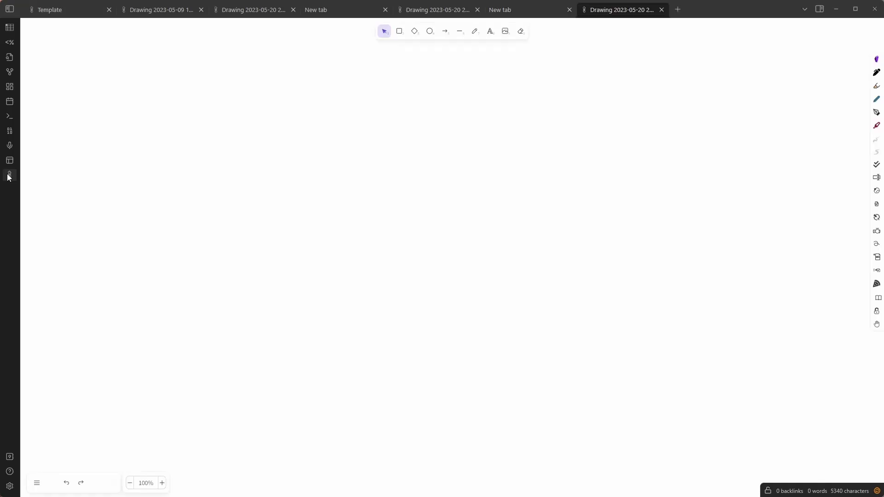
{"action": "left_click", "coordinate": [37, 483]}
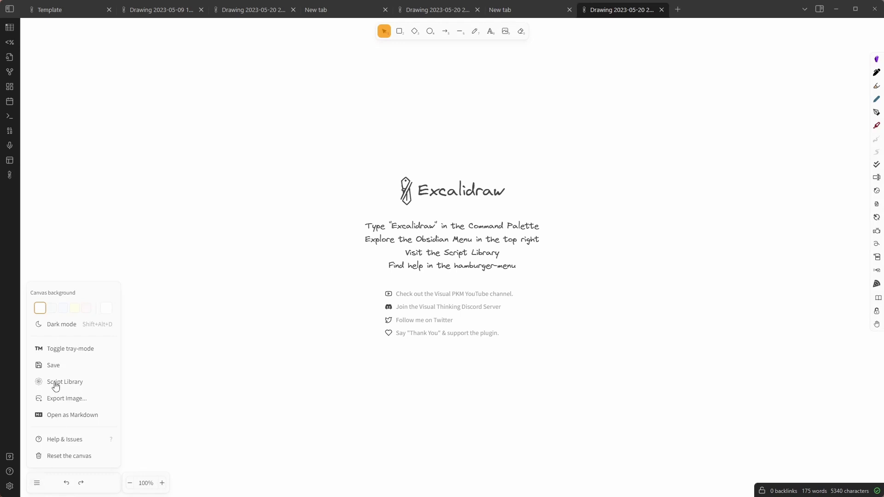
Draw a large diamond on the empty canvas and inspect the custom palette in its stroke colour picker
{"action": "left_click", "coordinate": [415, 31]}
{"action": "left_click_drag", "start_coordinate": [188, 128], "coordinate": [361, 276]}
{"action": "left_click", "coordinate": [51, 483]}
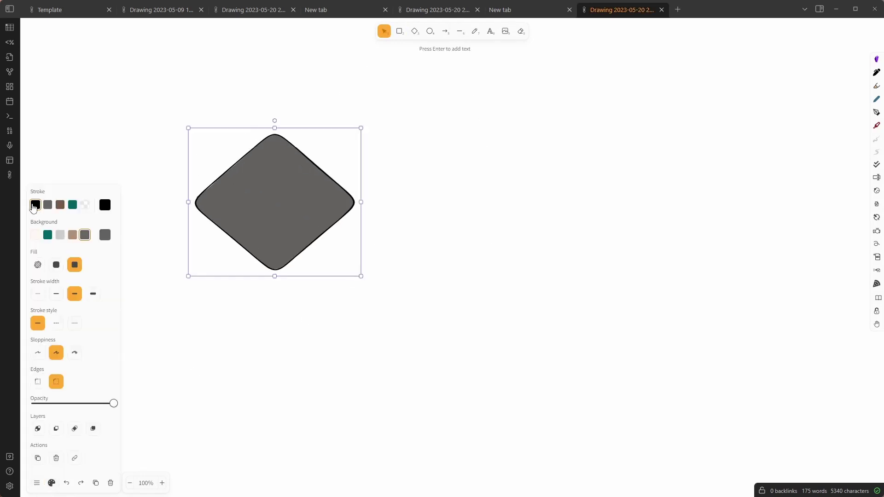
{"action": "left_click", "coordinate": [102, 209]}
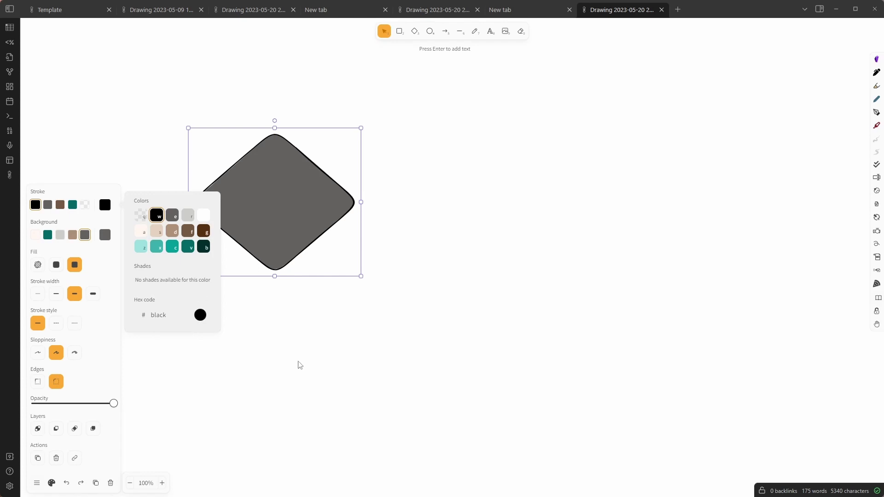
{"action": "left_click", "coordinate": [184, 449]}
Copy the diamond, paste four duplicates in a row beside it, and show the canvas background colours
{"action": "left_click", "coordinate": [37, 483]}
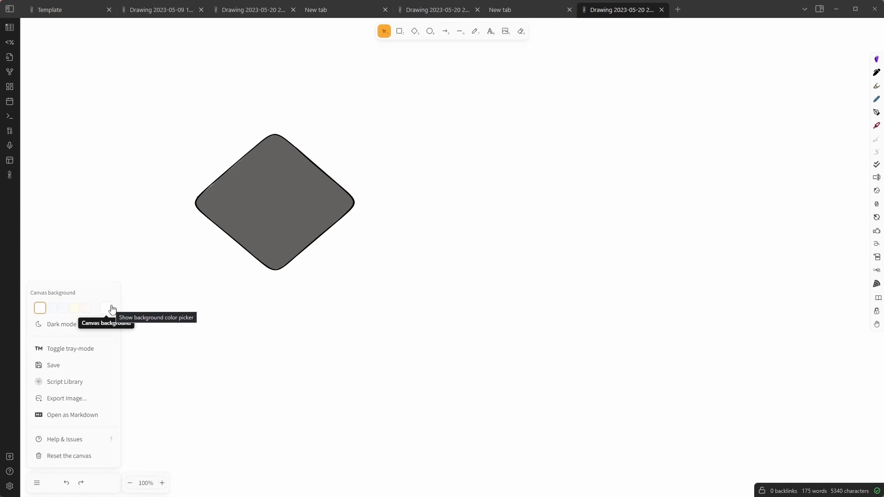
{"action": "left_click", "coordinate": [256, 209]}
{"action": "key", "text": "ctrl+c"}
{"action": "key", "text": "ctrl+v"}
{"action": "key", "text": "ctrl+v"}
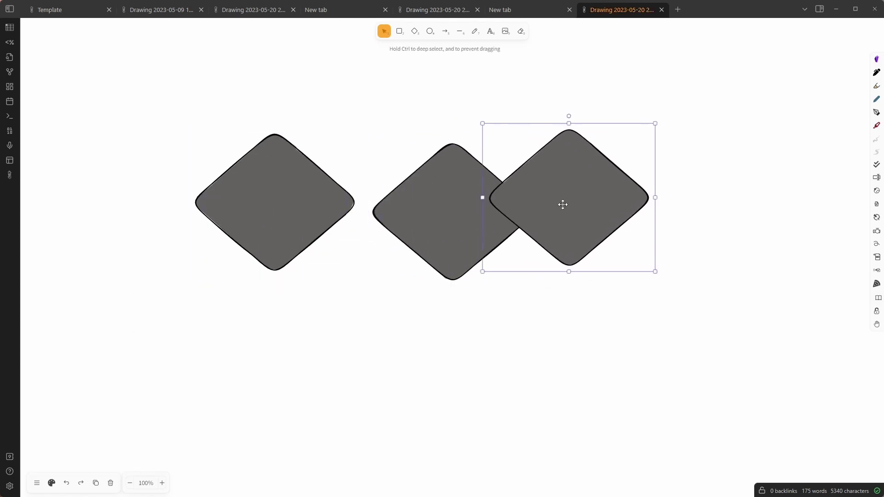
{"action": "left_click_drag", "start_coordinate": [562, 204], "coordinate": [611, 205]}
{"action": "key", "text": "ctrl+v"}
{"action": "key", "text": "ctrl+v"}
{"action": "left_click_drag", "start_coordinate": [807, 229], "coordinate": [881, 229]}
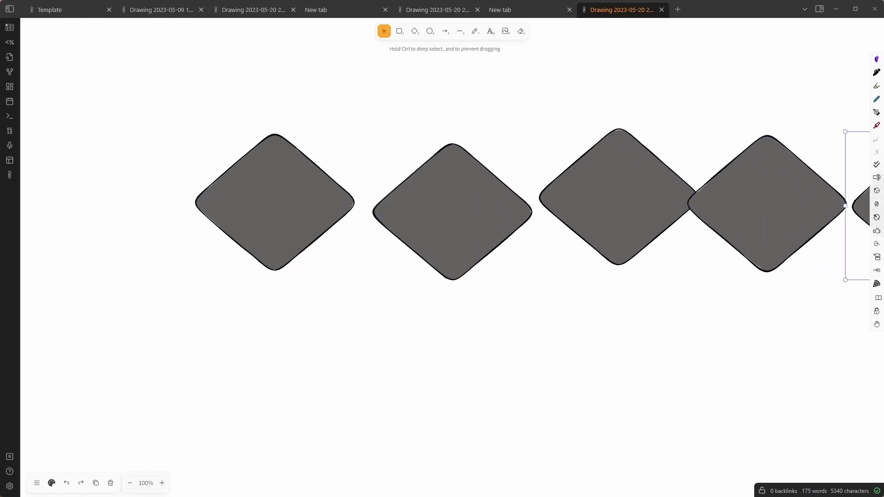
{"action": "scroll", "coordinate": [803, 306], "scroll_direction": "down", "scroll_amount": 3}
{"action": "left_click_drag", "start_coordinate": [802, 305], "coordinate": [628, 303]}
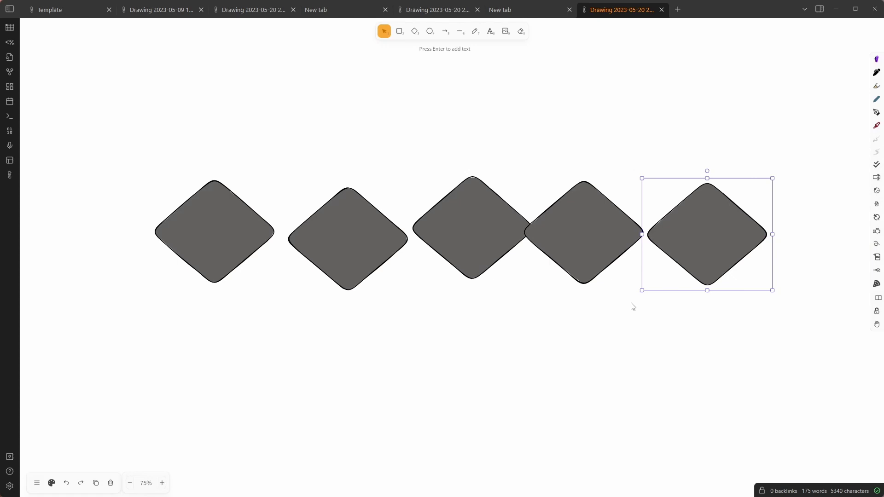
{"action": "scroll", "coordinate": [74, 466], "scroll_direction": "up", "scroll_amount": 1}
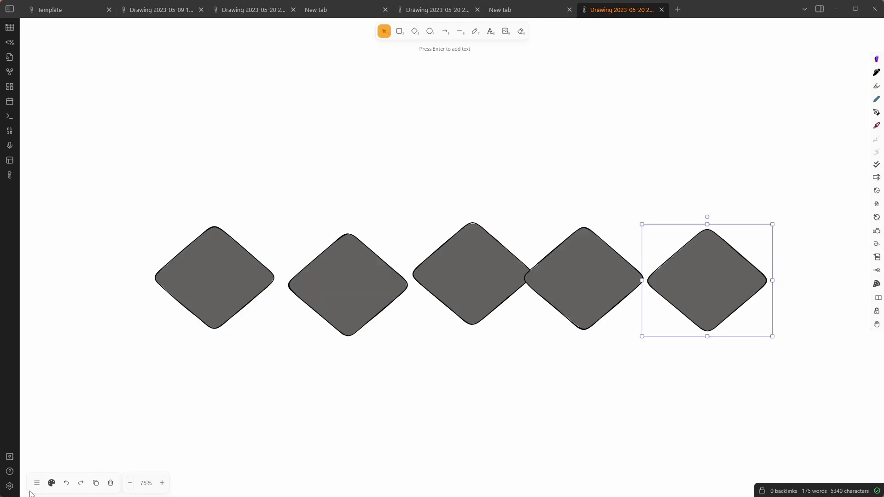
{"action": "left_click", "coordinate": [36, 483]}
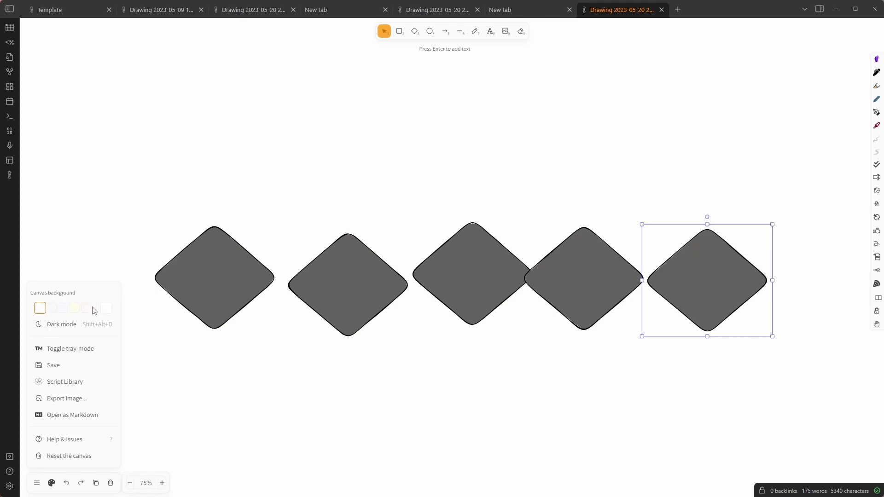
Switch to the Excalidraw 1.9.2 drawing and try background shades green 3, 4 and 5 on the green square before choosing green 2
{"action": "left_click", "coordinate": [239, 13]}
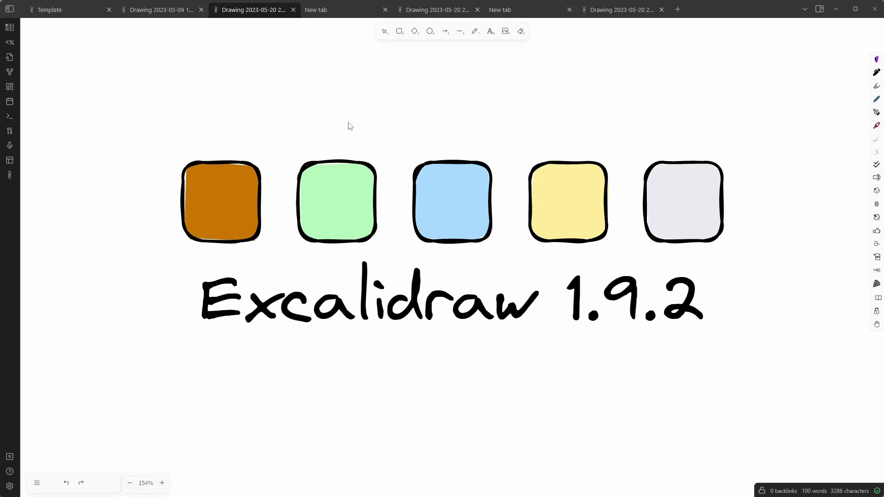
{"action": "left_click", "coordinate": [326, 208]}
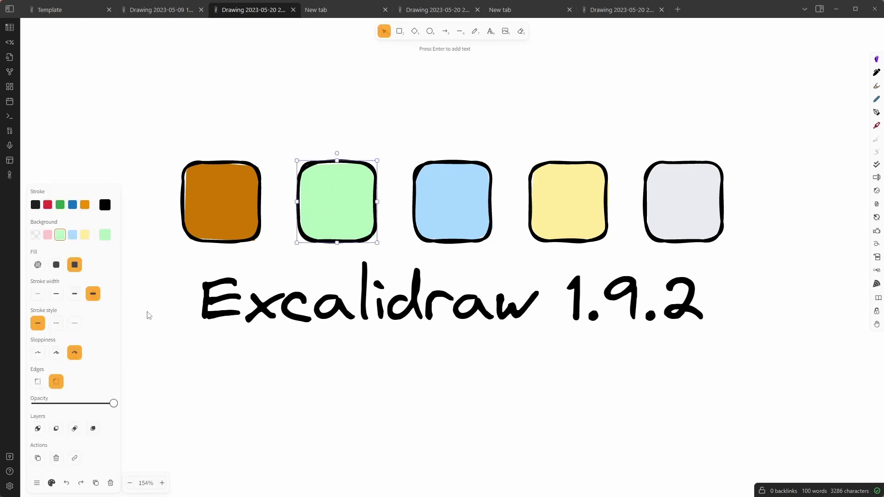
{"action": "left_click", "coordinate": [102, 237]}
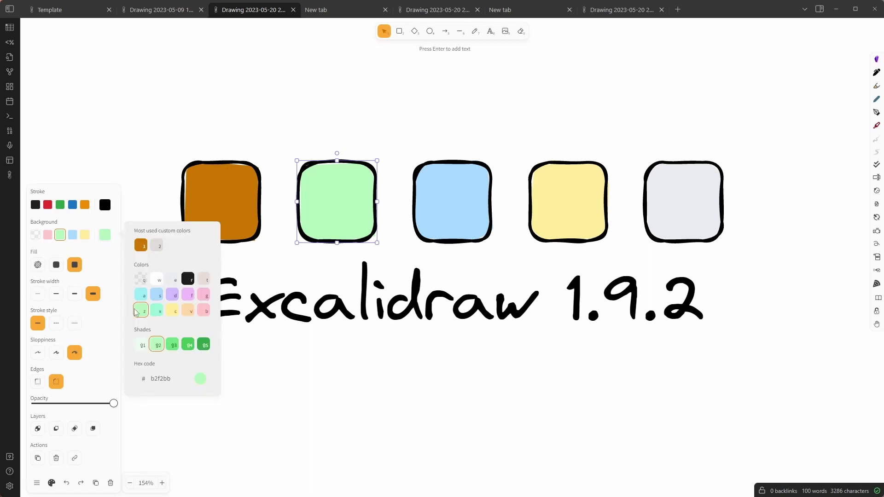
{"action": "left_click", "coordinate": [172, 346]}
{"action": "left_click", "coordinate": [188, 345]}
{"action": "left_click", "coordinate": [207, 347]}
{"action": "left_click", "coordinate": [157, 345]}
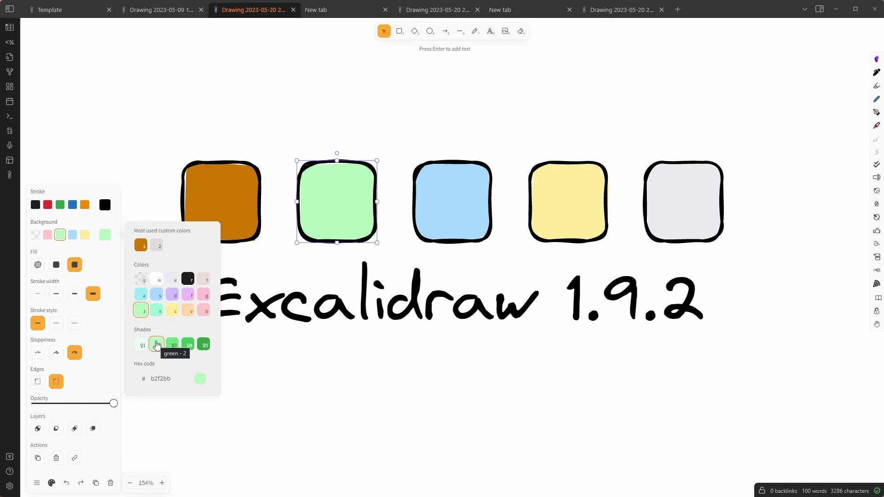